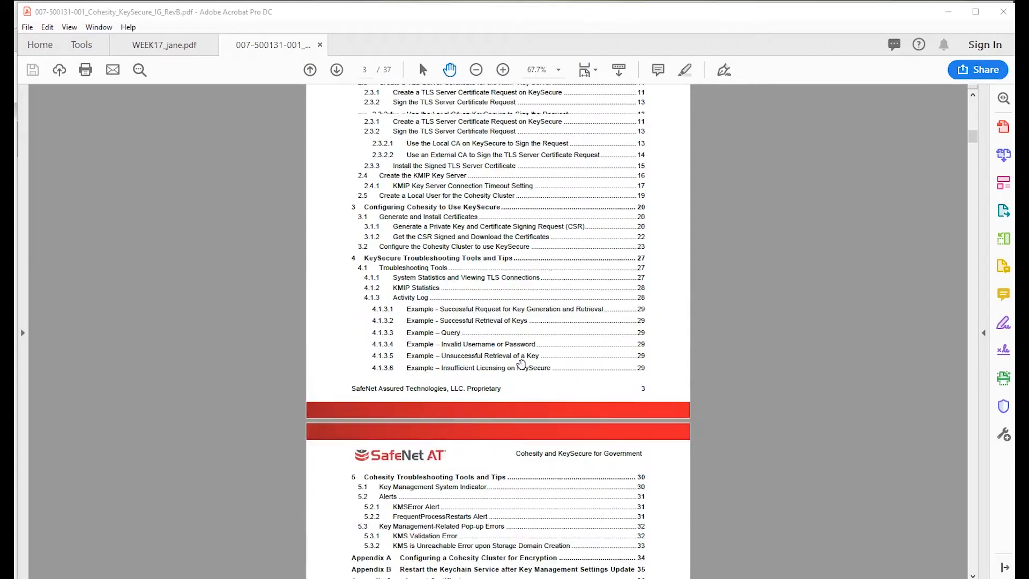
pyautogui.scroll(5, 521, 364)
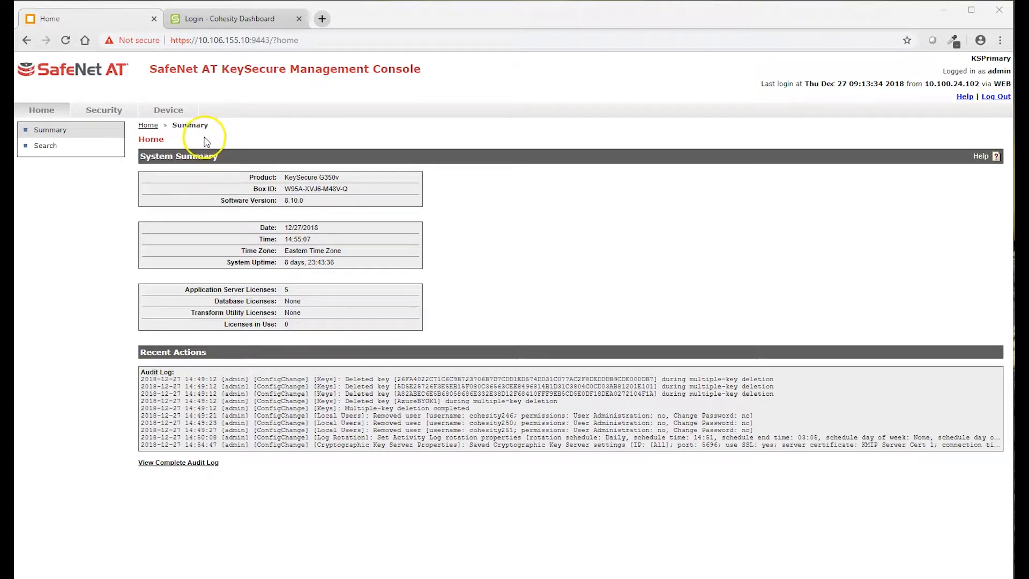
# - Review the local CAs and the Default trusted CA profile, ending on the SSL Certificates list
pyautogui.click(100, 114)
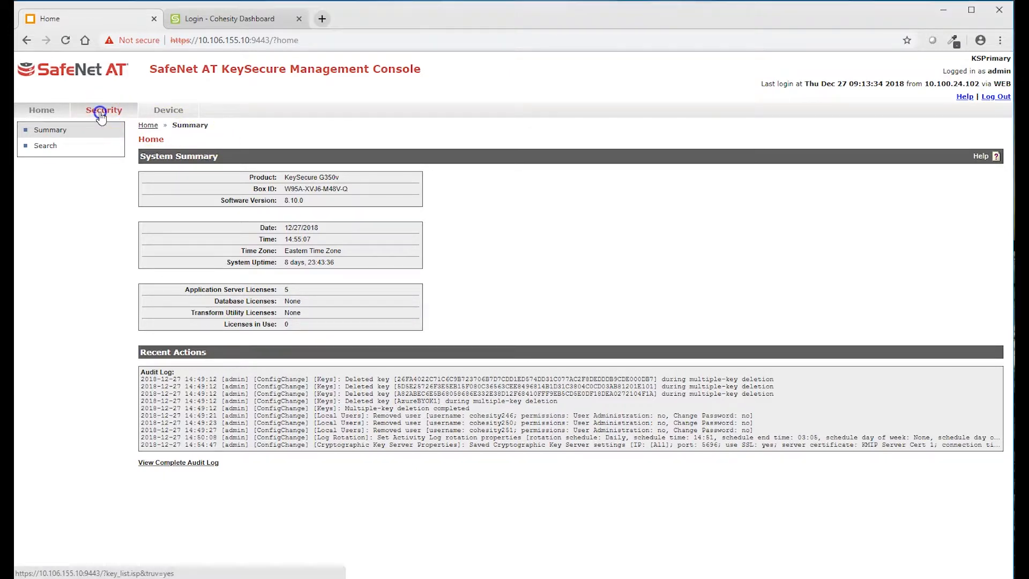
pyautogui.click(48, 398)
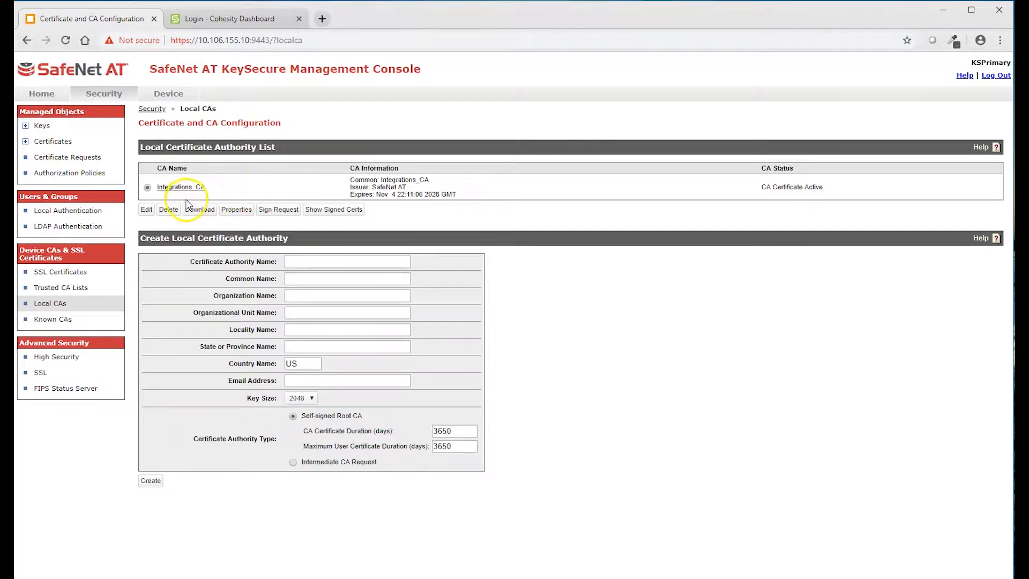
pyautogui.click(61, 287)
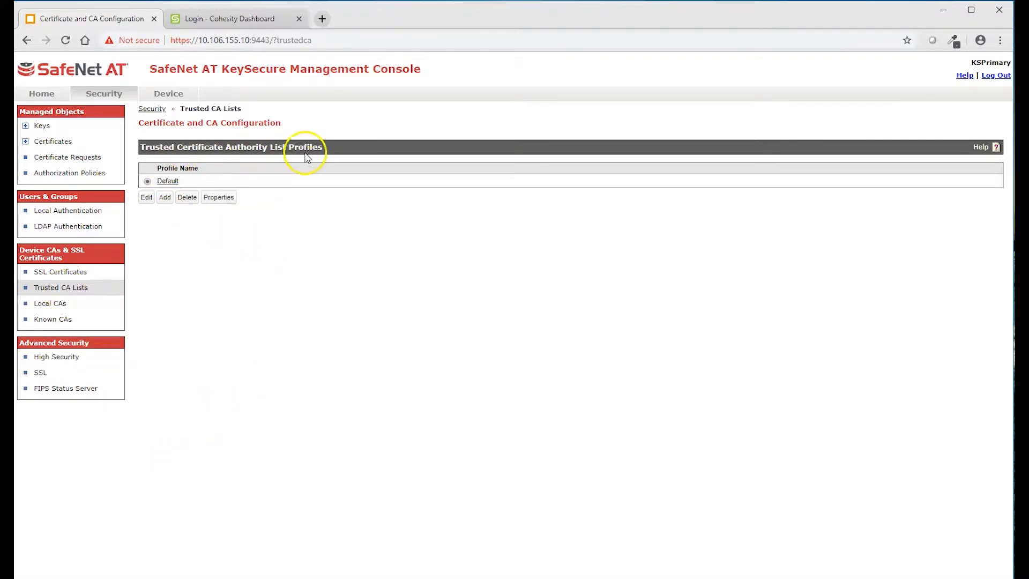
pyautogui.click(170, 181)
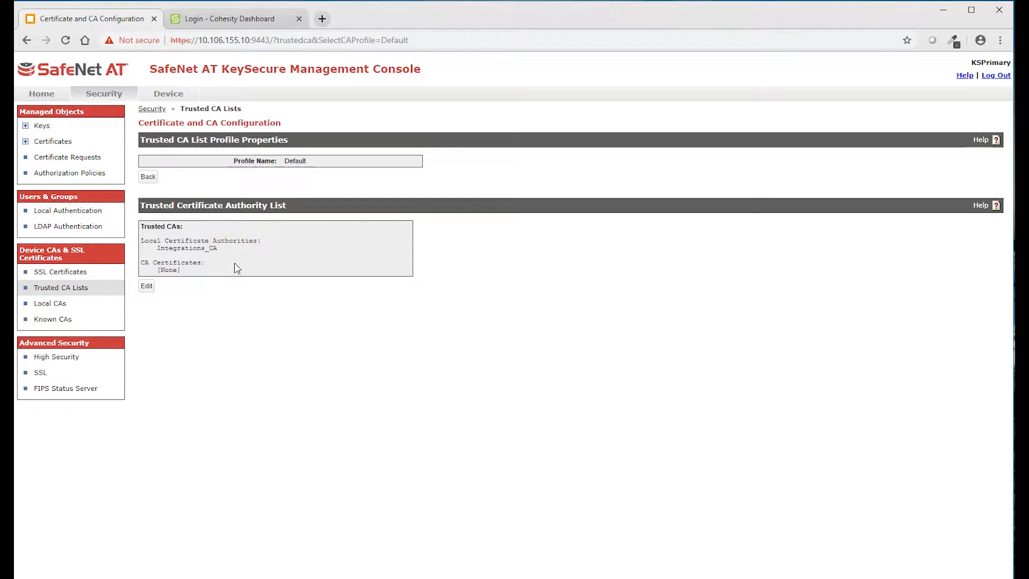
pyautogui.click(237, 277)
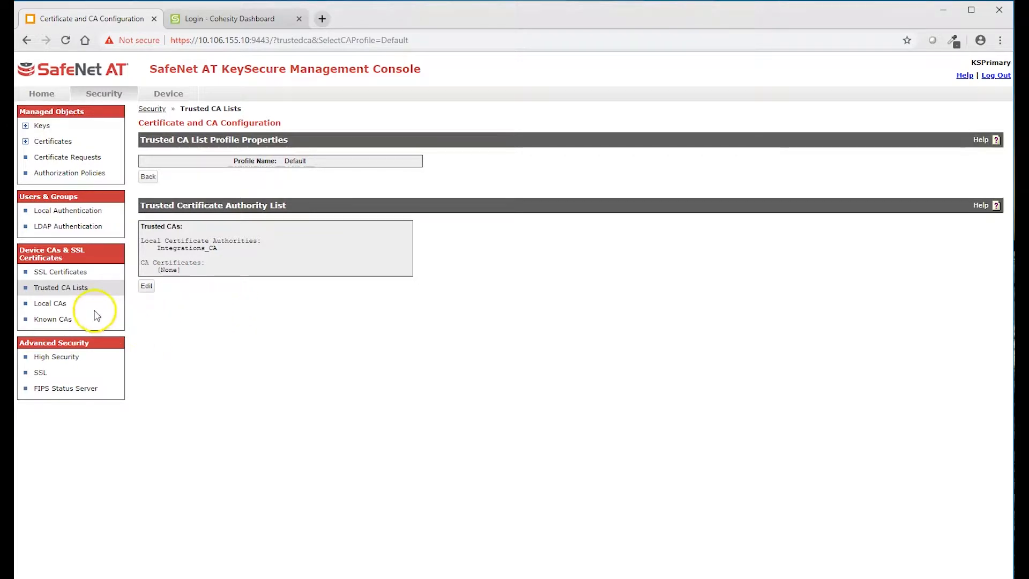
pyautogui.click(52, 271)
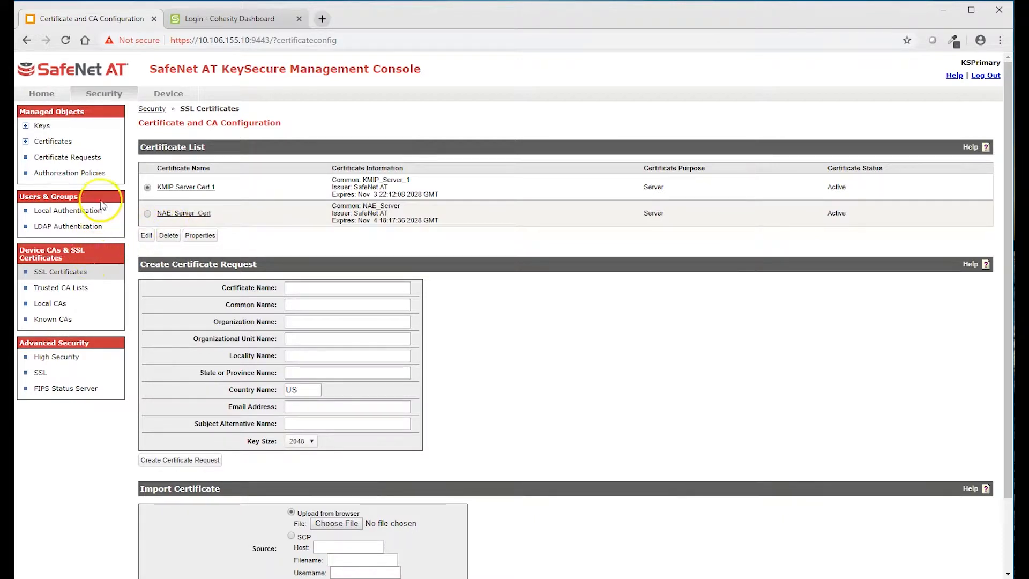
# - Check the KMIP entry's IP binding stays [All], cancel the edit, and view its full properties
pyautogui.click(163, 97)
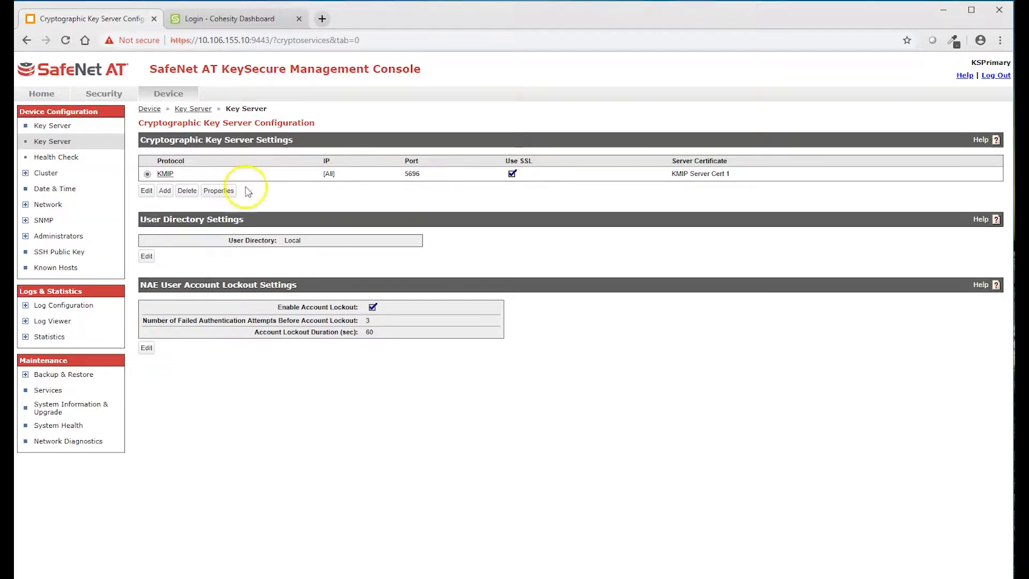
pyautogui.click(152, 192)
pyautogui.click(300, 176)
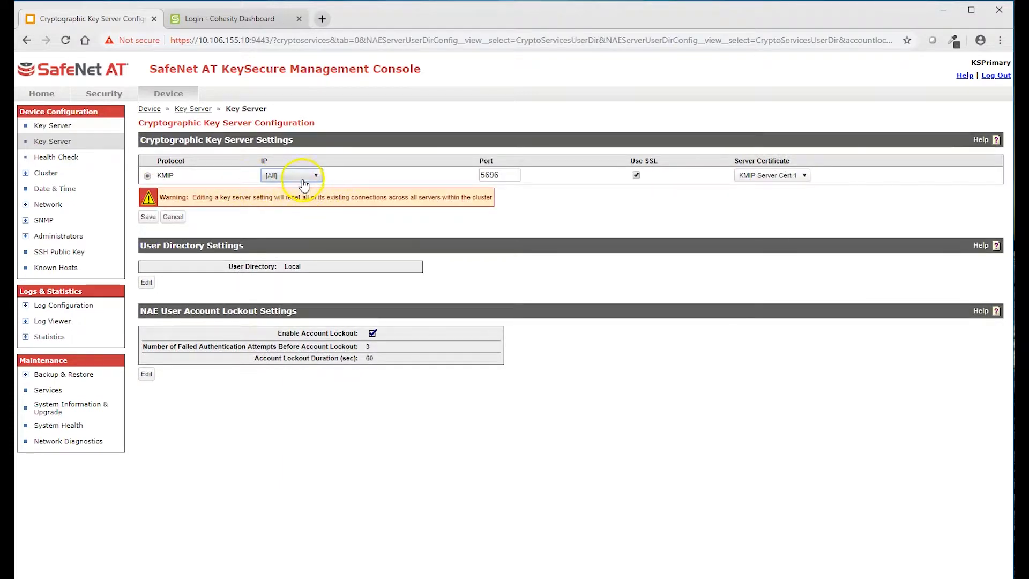
pyautogui.click(300, 186)
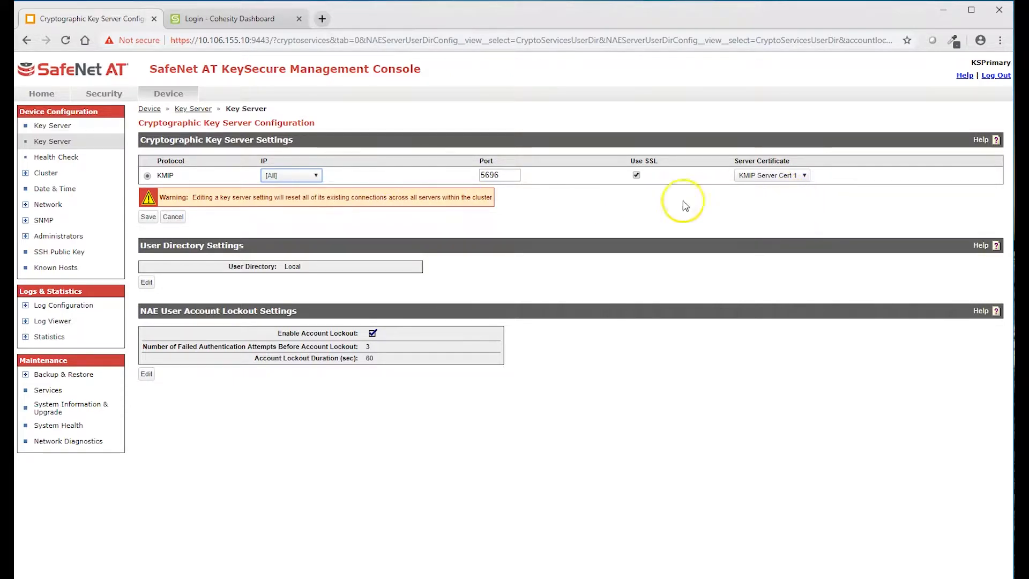
pyautogui.click(173, 216)
pyautogui.click(219, 190)
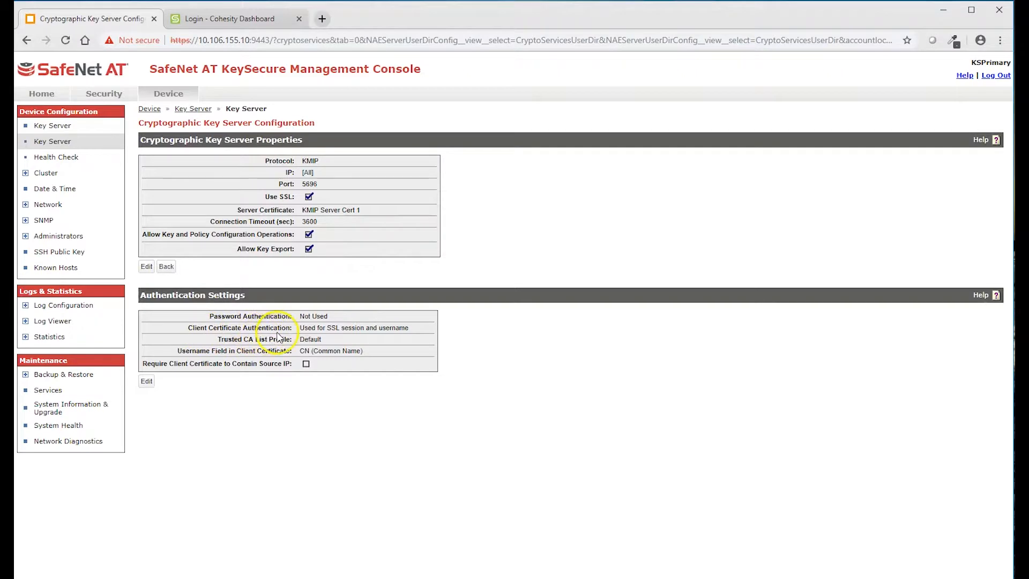
# - Confirm KMIP authentication keeps CN as username field, discard the edit, and open the Keys list
pyautogui.click(146, 382)
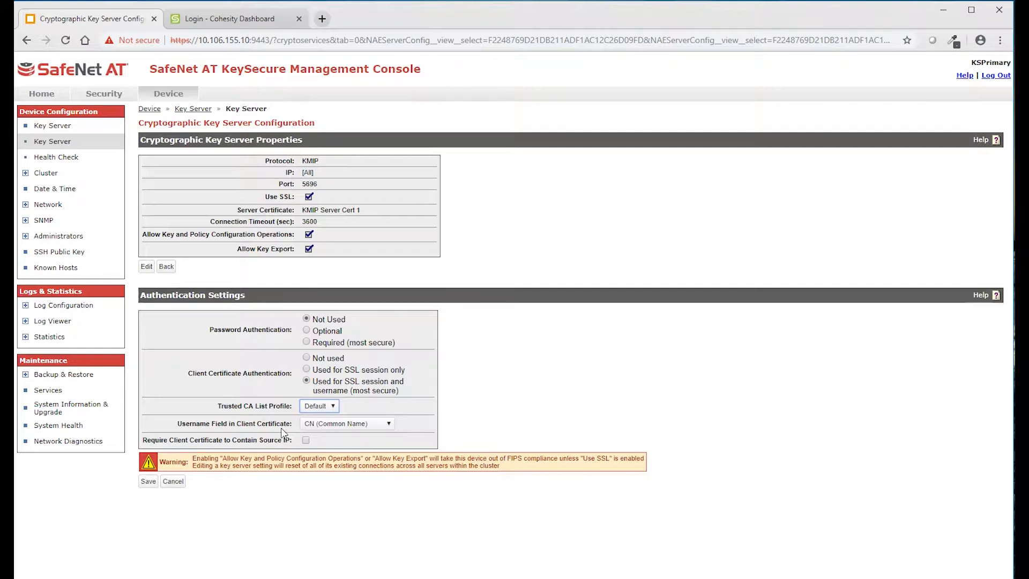
pyautogui.click(389, 426)
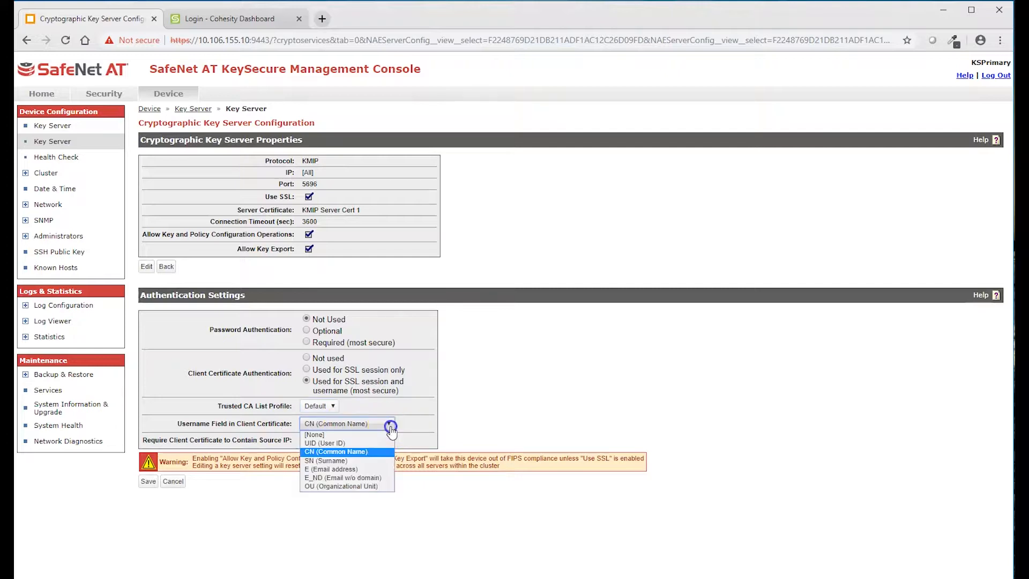
pyautogui.click(353, 453)
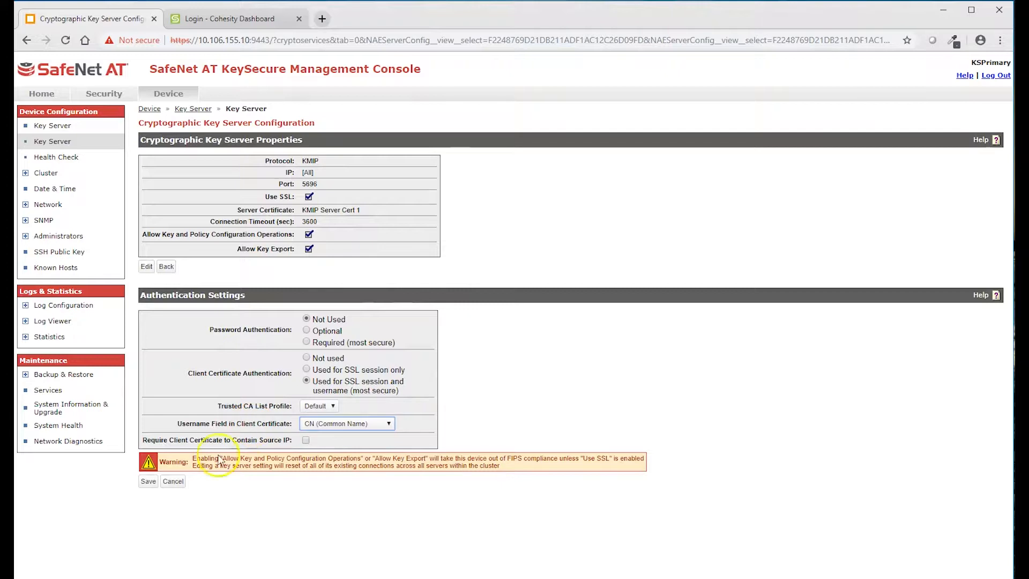
pyautogui.click(175, 482)
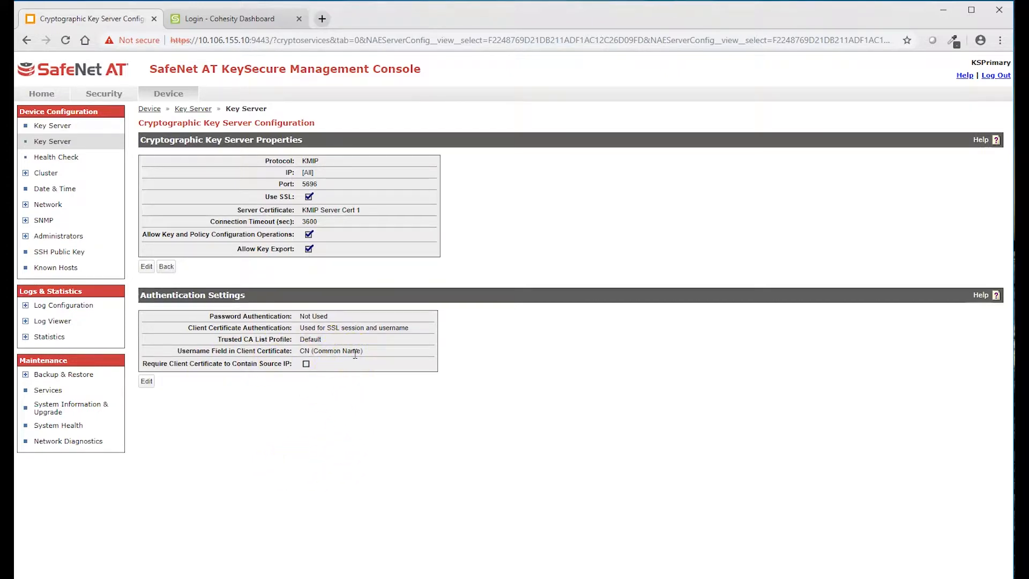
pyautogui.click(101, 95)
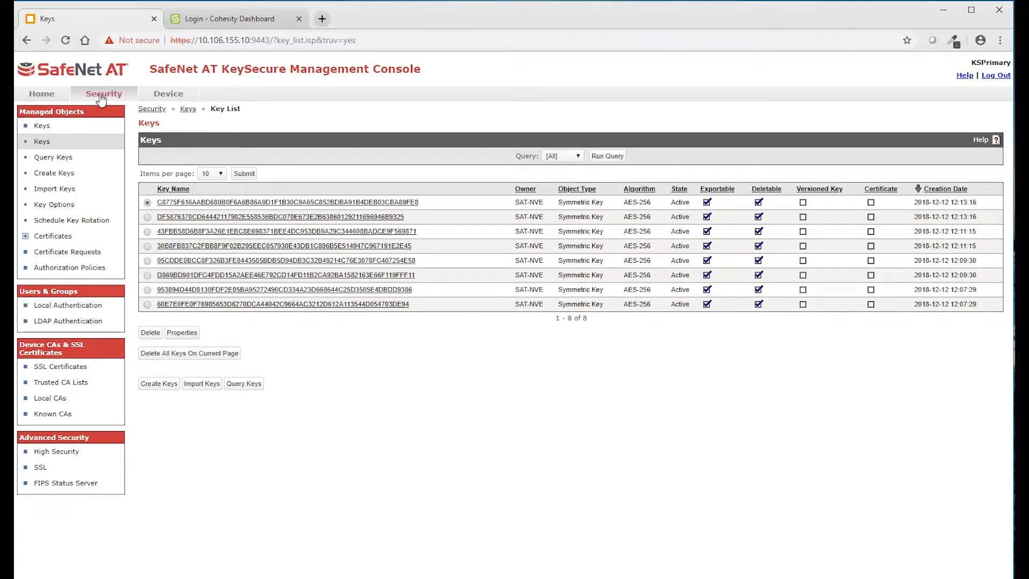
# - Add local user cohesity252 with a password under Local Authentication and save it
pyautogui.click(73, 307)
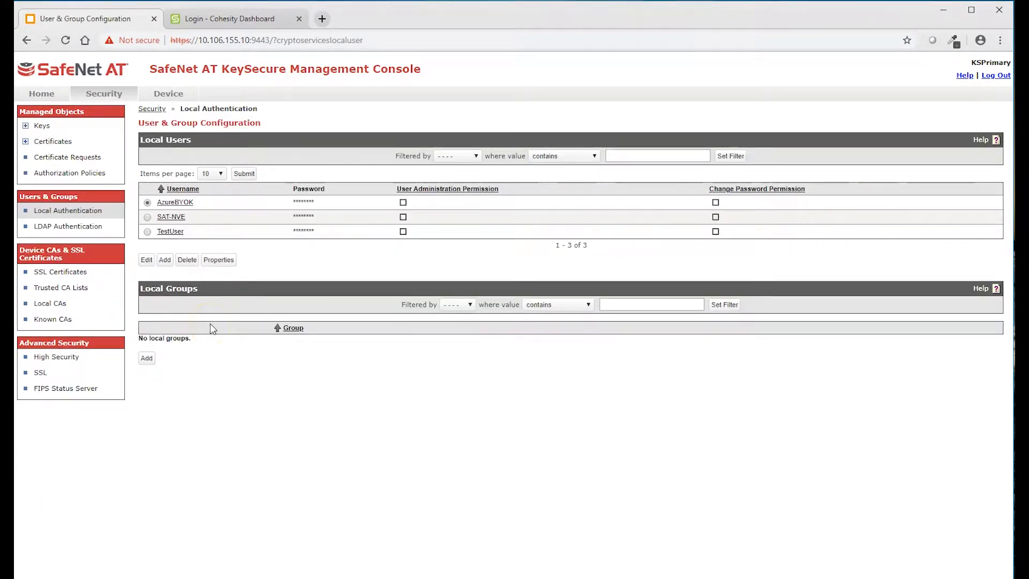
pyautogui.click(164, 260)
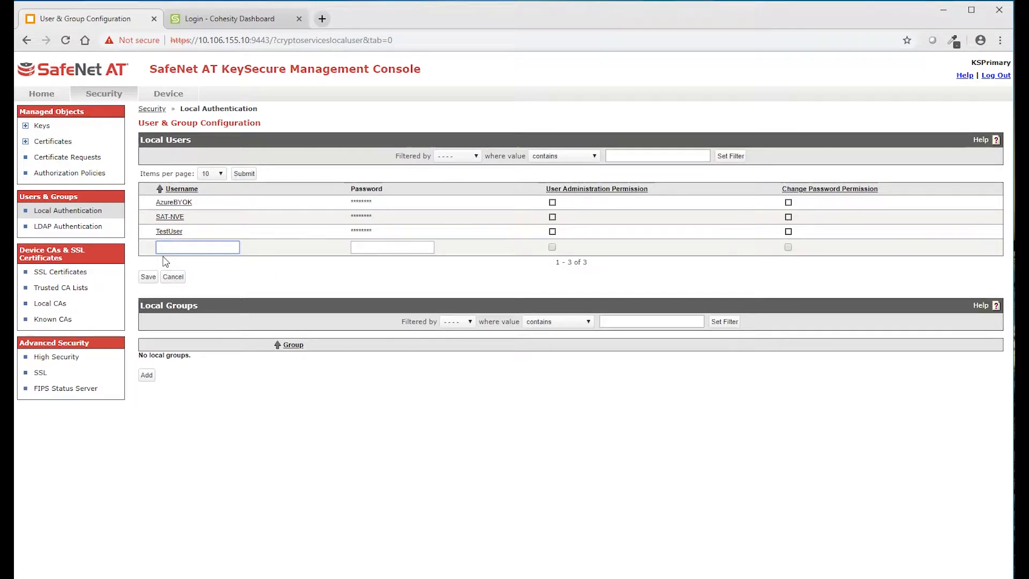
pyautogui.write('cohesity')
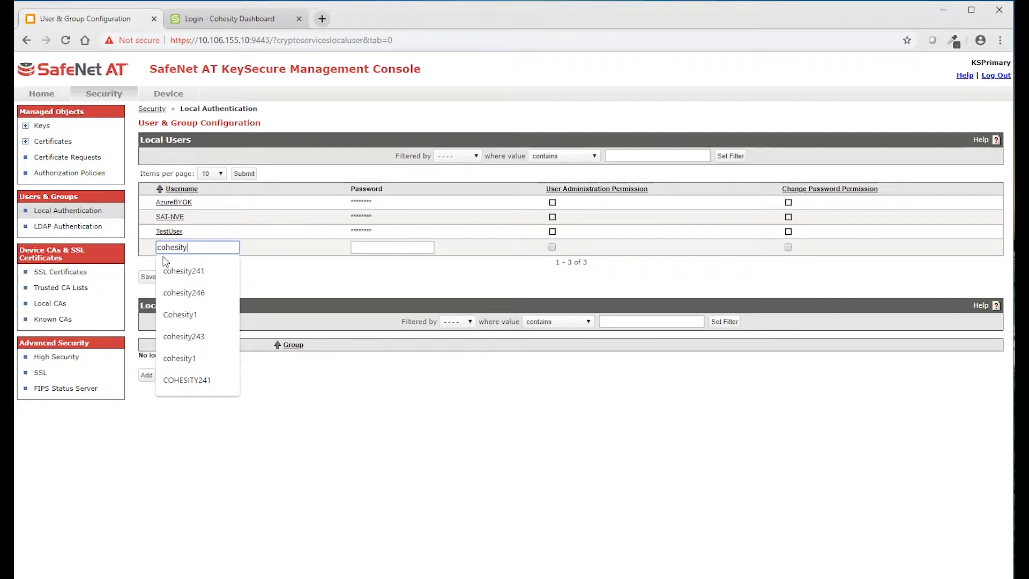
pyautogui.write('252')
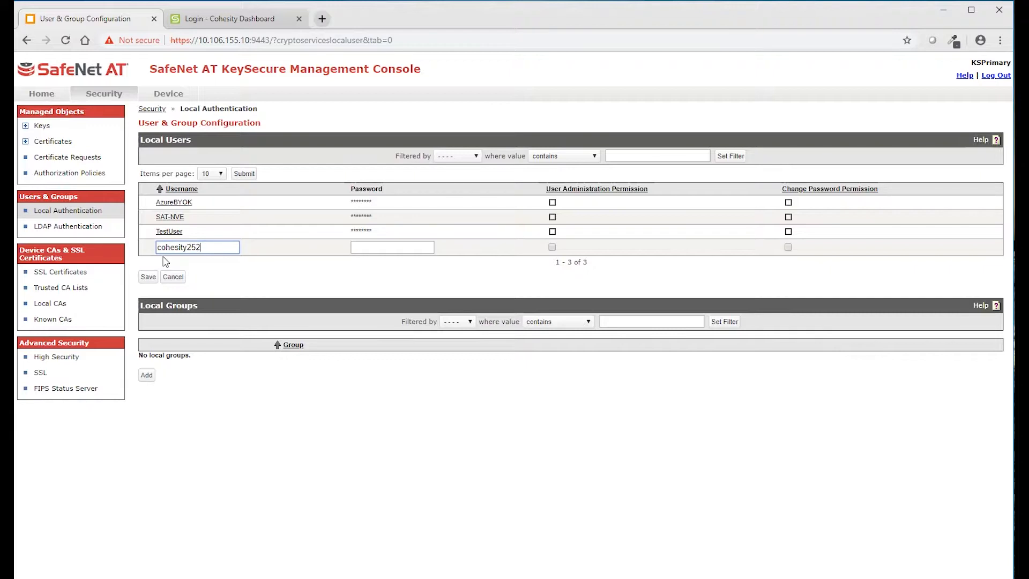
pyautogui.click(360, 246)
pyautogui.write('********')
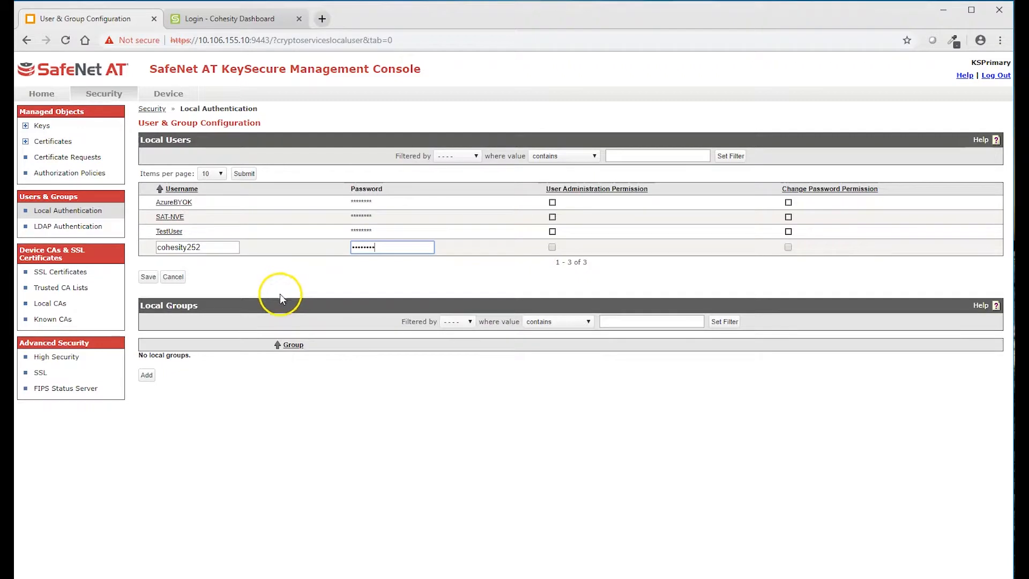
pyautogui.click(149, 276)
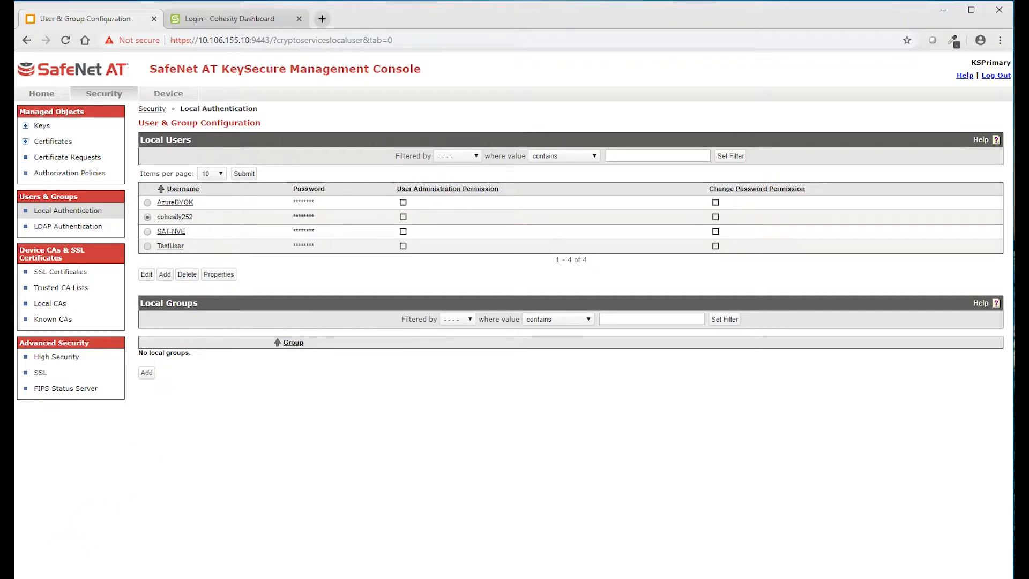
# - Browse the activity log and scroll through the System Statistics page
pyautogui.click(175, 97)
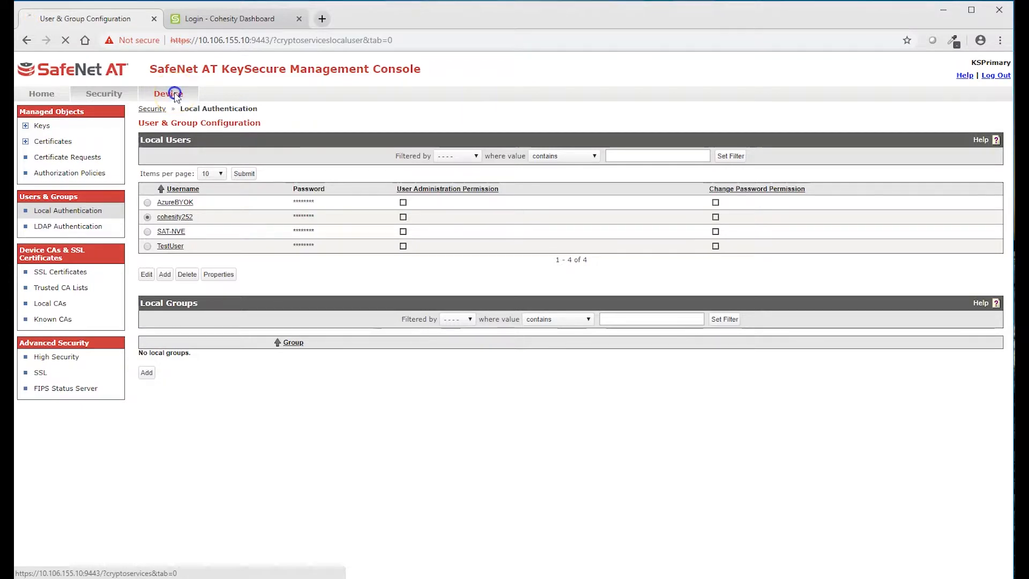
pyautogui.click(60, 321)
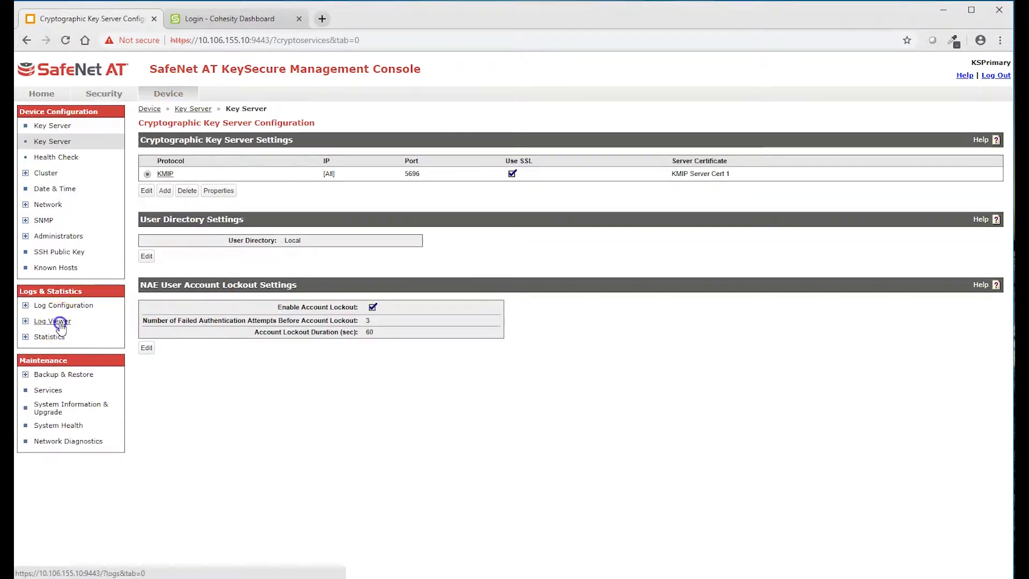
pyautogui.click(51, 339)
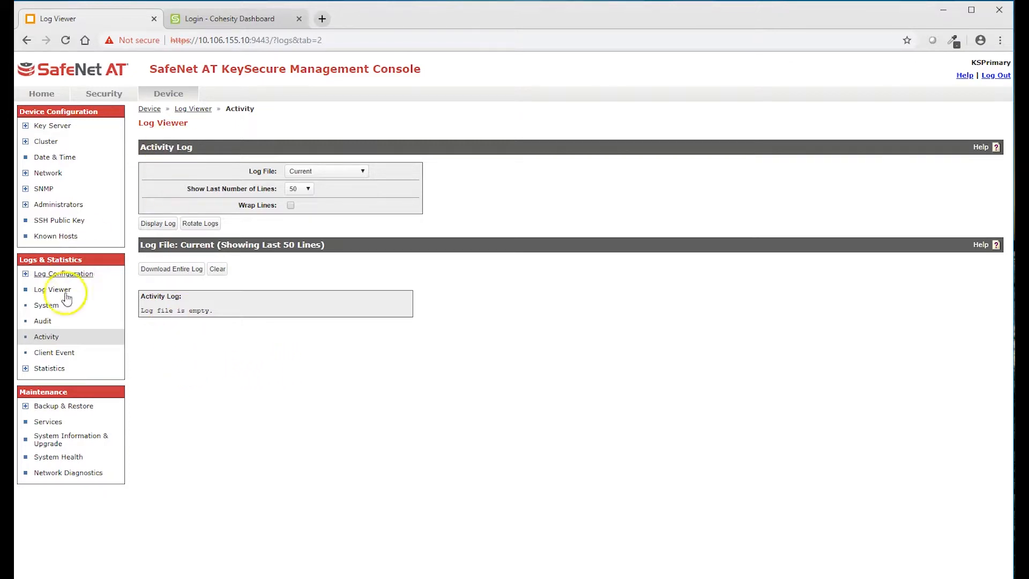
pyautogui.click(46, 374)
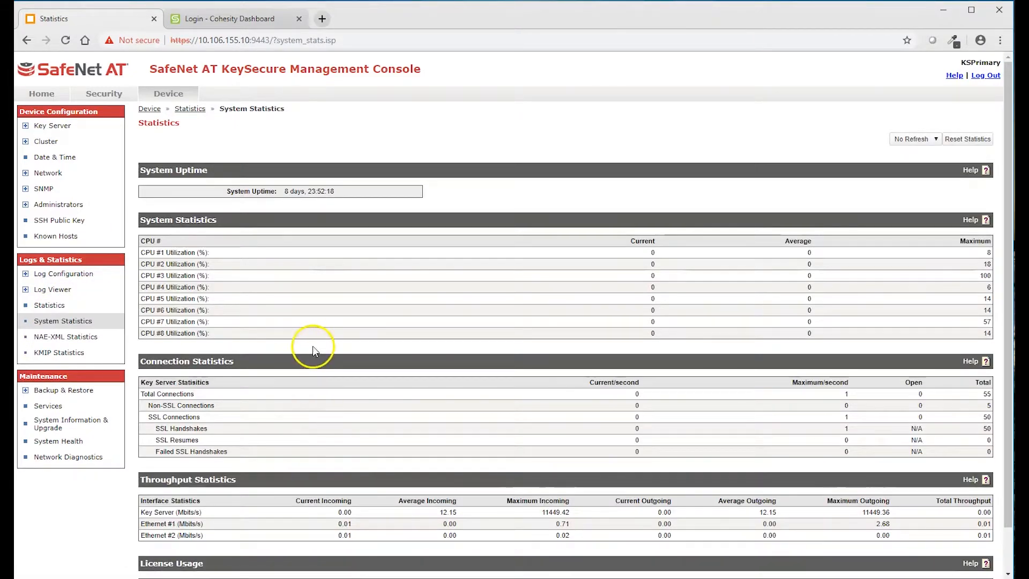
pyautogui.scroll(-1, 312, 347)
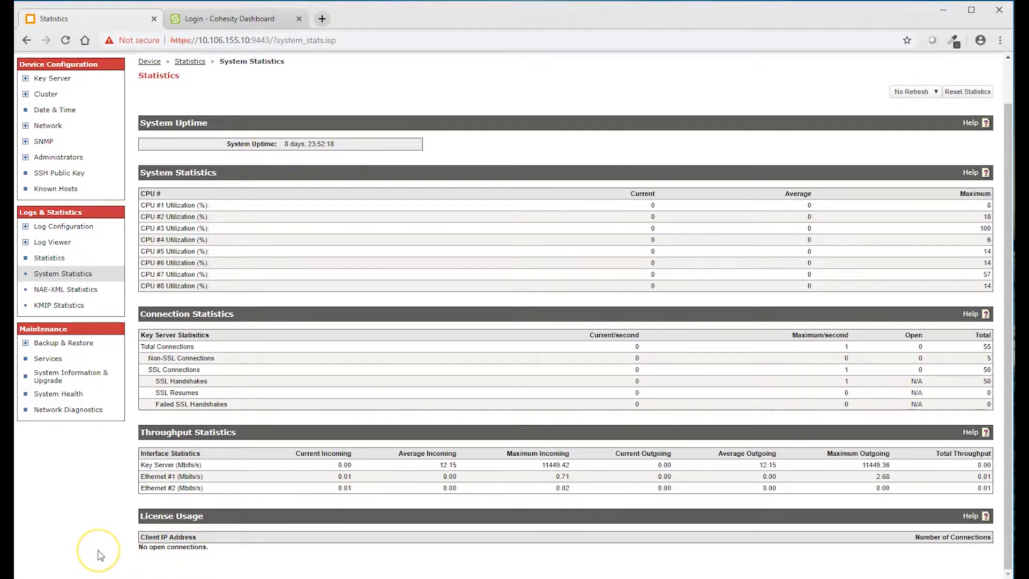
pyautogui.scroll(2, 100, 555)
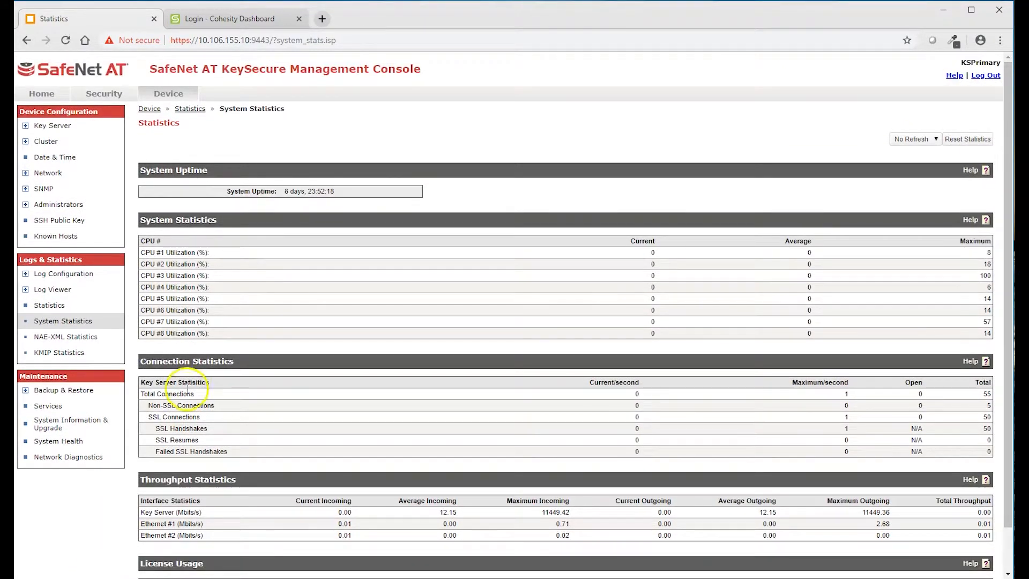
# - Revisit the activity log, then switch to the Cohesity Dashboard login page
pyautogui.click(167, 93)
pyautogui.click(60, 322)
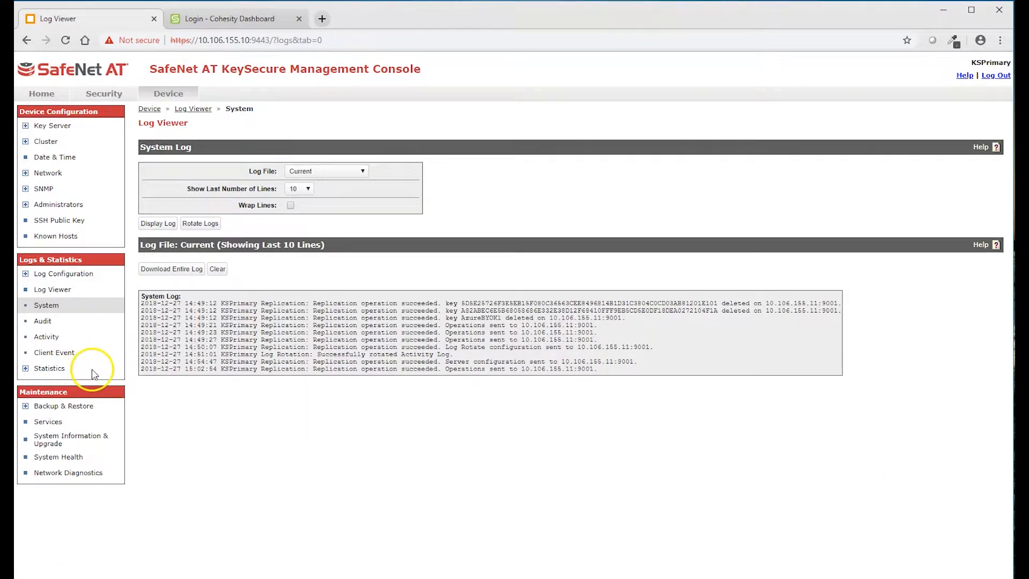
pyautogui.click(46, 338)
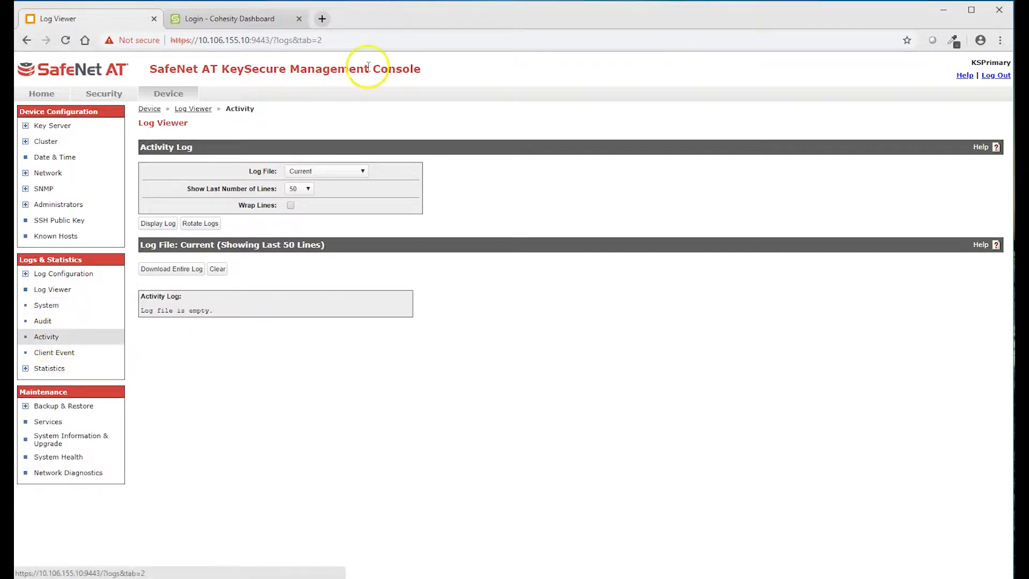
pyautogui.click(234, 21)
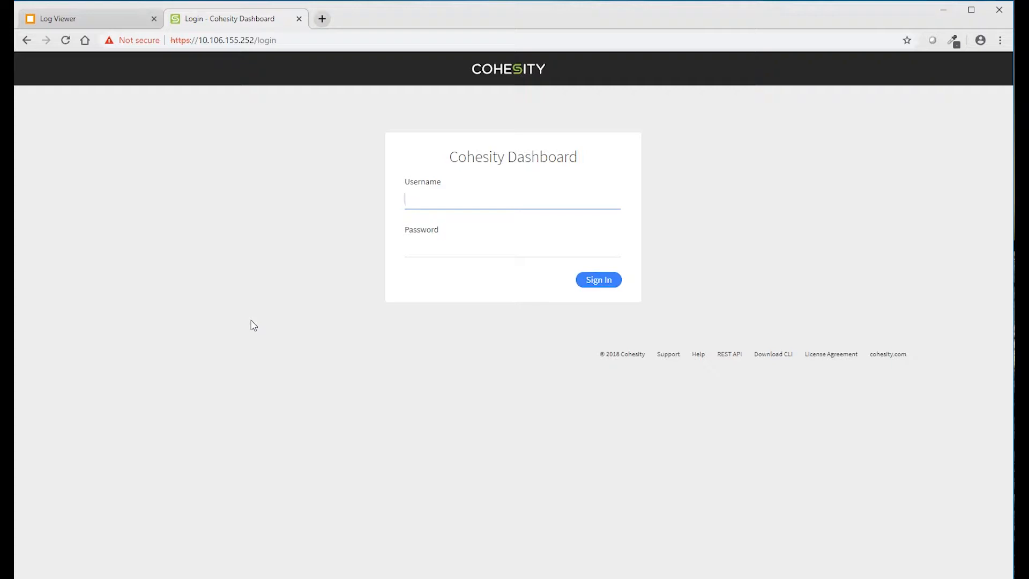
# - Sign in with the admin account and start the Virtual Edition Cluster Setup
pyautogui.write('admin')
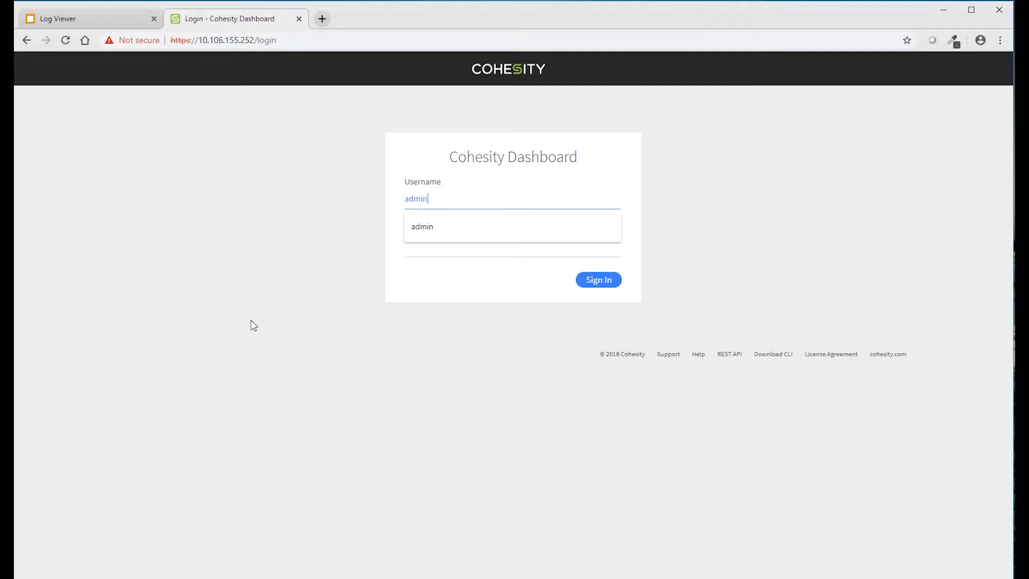
pyautogui.press('Tab')
pyautogui.write('admin')
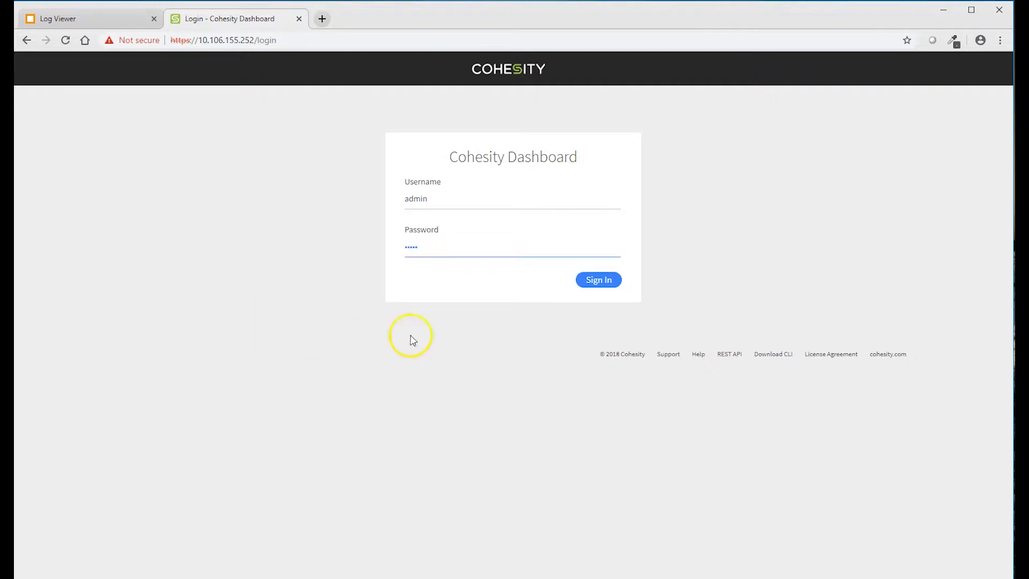
pyautogui.click(589, 280)
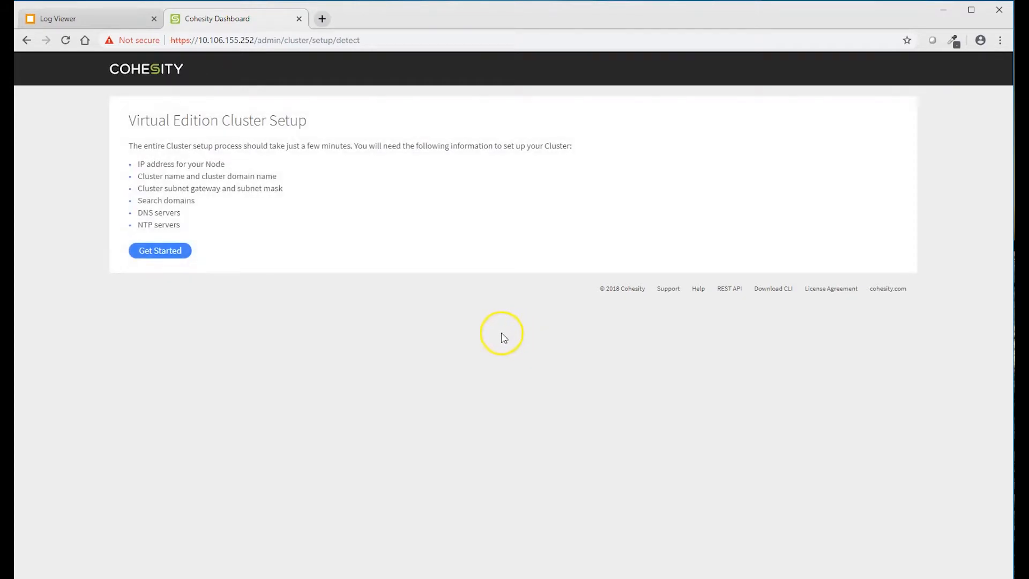
pyautogui.click(162, 251)
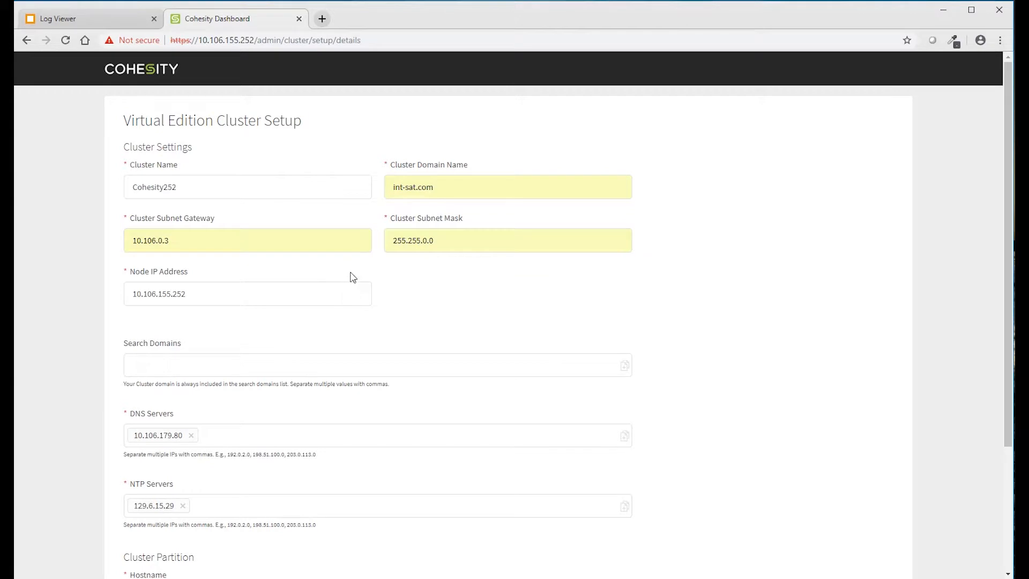
# - Enter Cohesity252, int-sat.com, gateway 10.106.0.3, mask 255.255.0.0, DNS 10.106.179.80, NTP 129.6.15.29
pyautogui.click(344, 273)
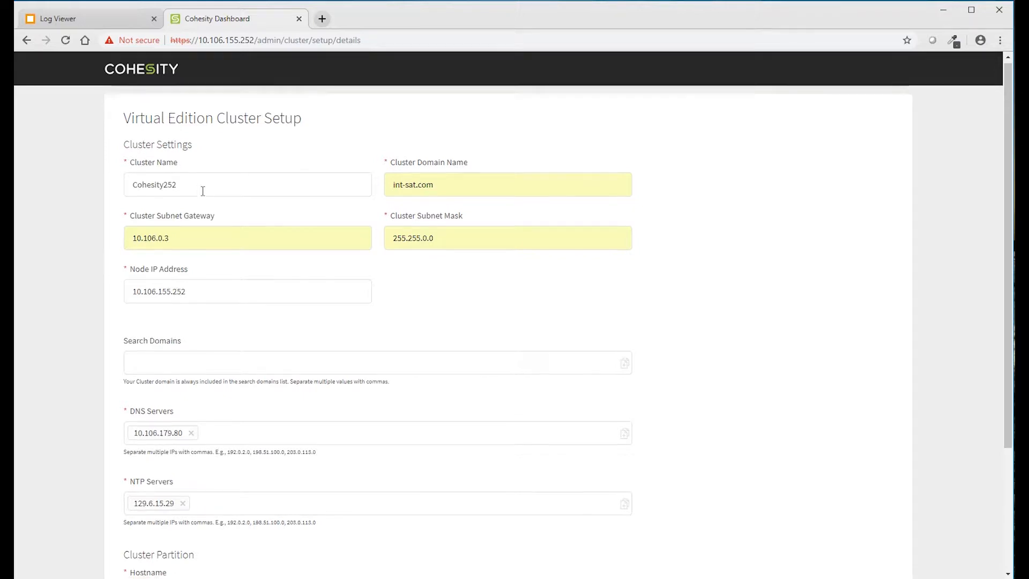
pyautogui.scroll(-3, 202, 193)
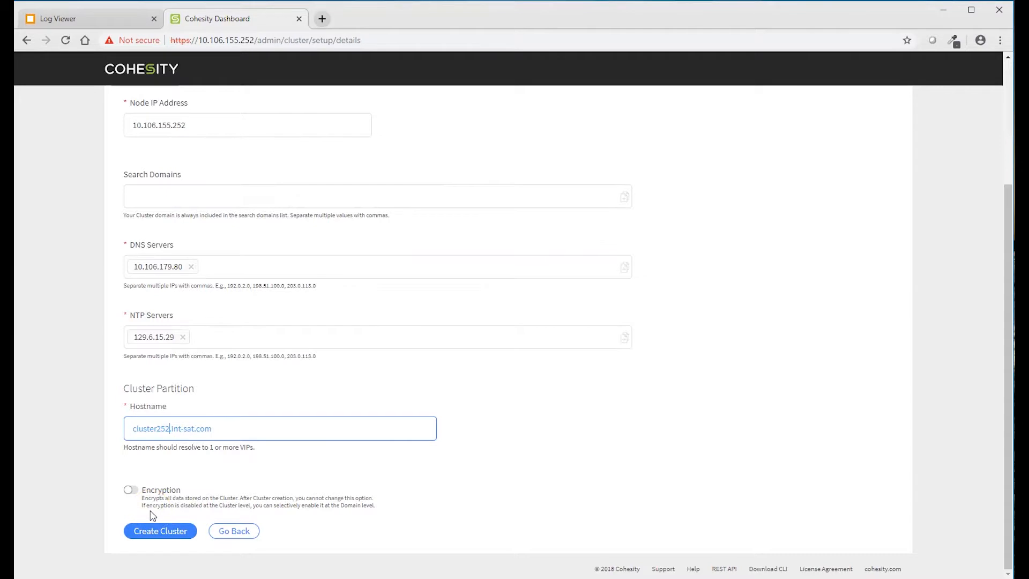
# - Enable encryption with 90-day rotation plus FIPS, create the cluster, and open its address
pyautogui.click(134, 491)
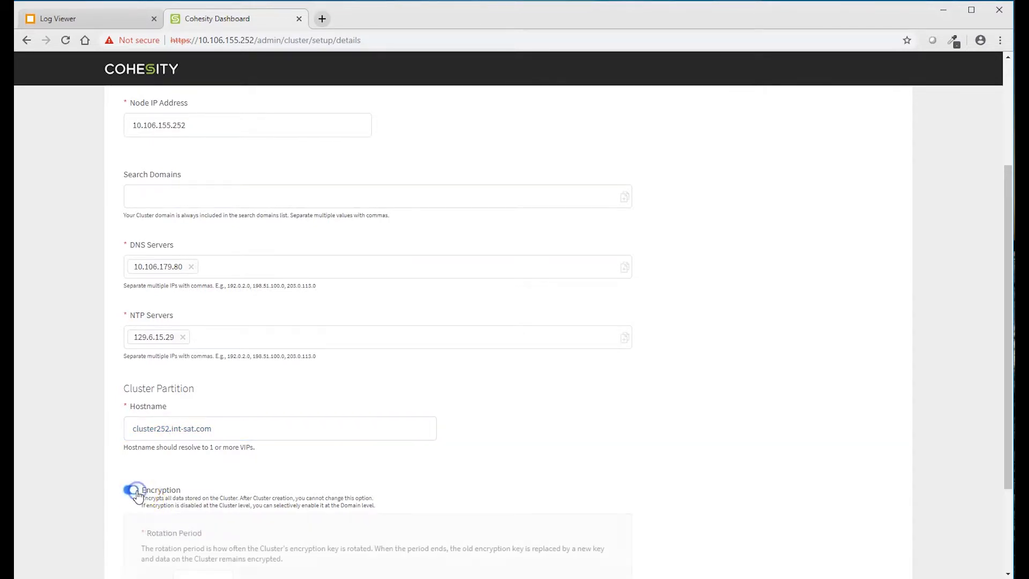
pyautogui.scroll(-3, 225, 429)
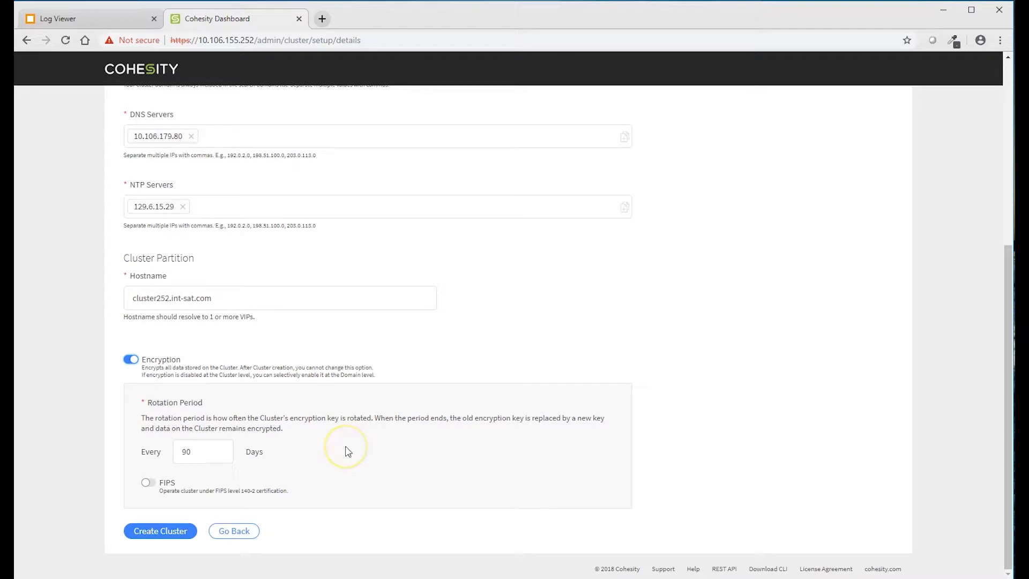
pyautogui.click(152, 484)
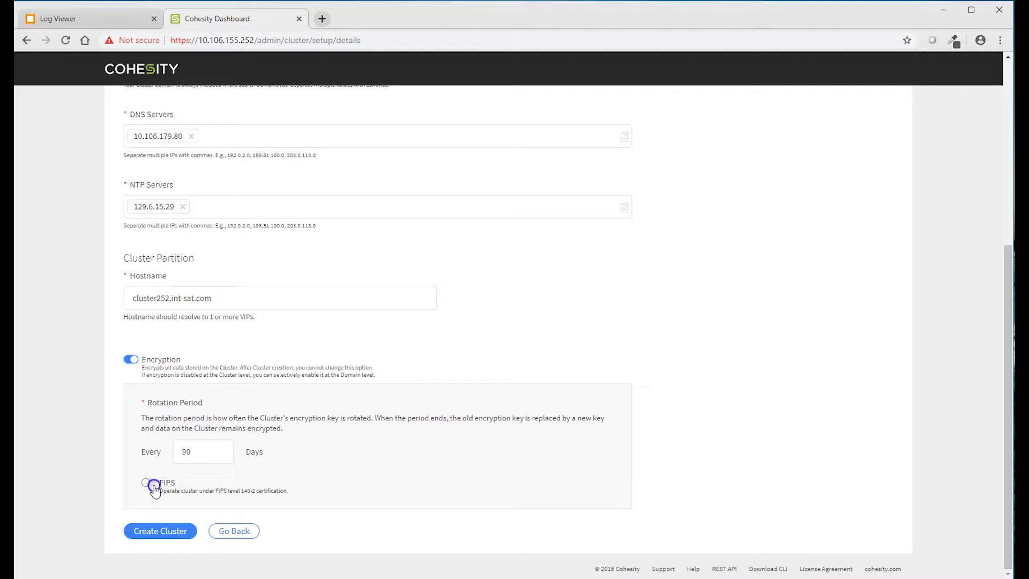
pyautogui.click(154, 535)
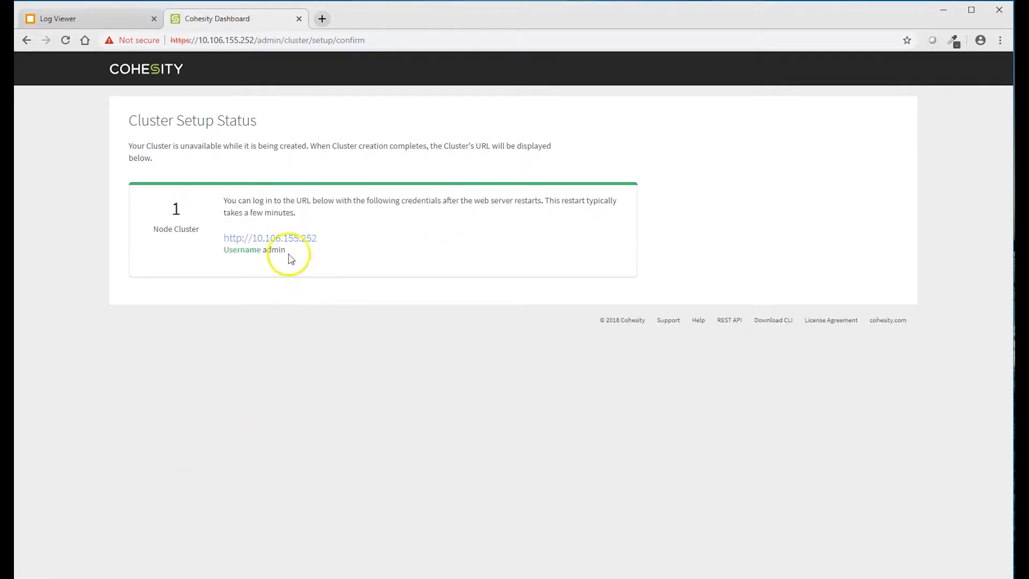
pyautogui.click(273, 242)
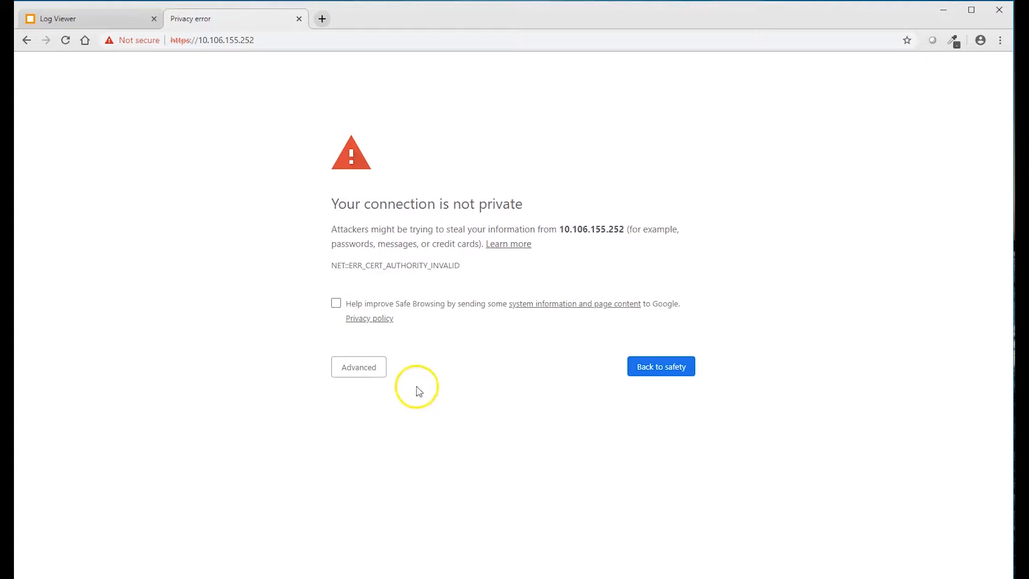
# - Proceed past the certificate warning, log in as admin, and accept the licence agreement
pyautogui.click(356, 372)
pyautogui.click(357, 459)
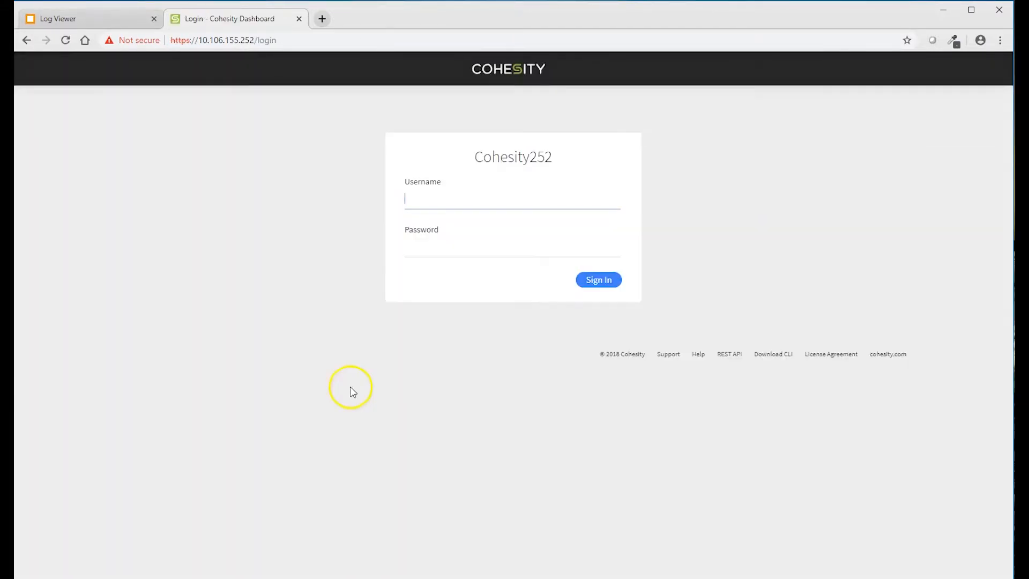
pyautogui.write('admin')
pyautogui.press('Tab')
pyautogui.write('•dmin')
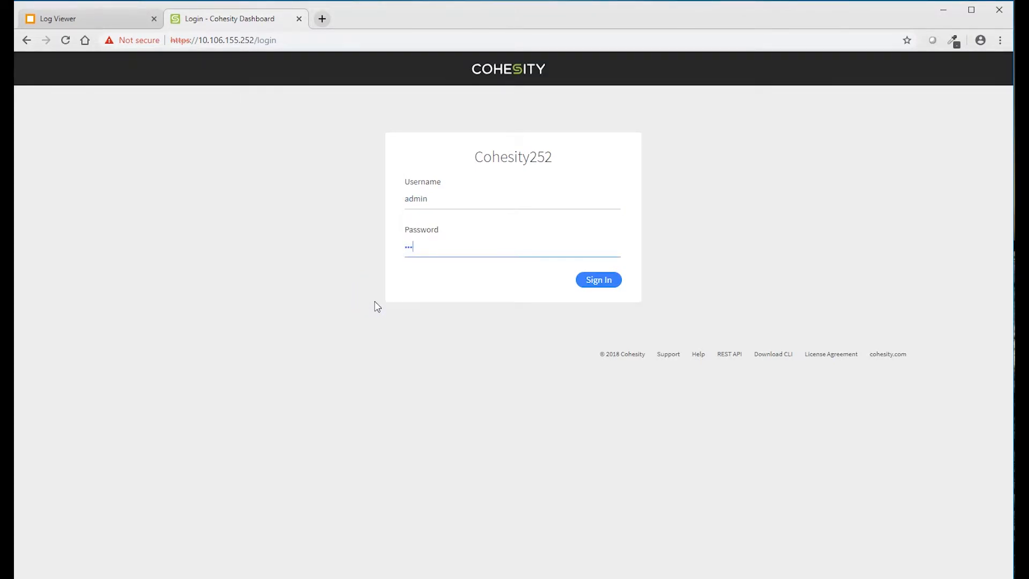
pyautogui.press('Return')
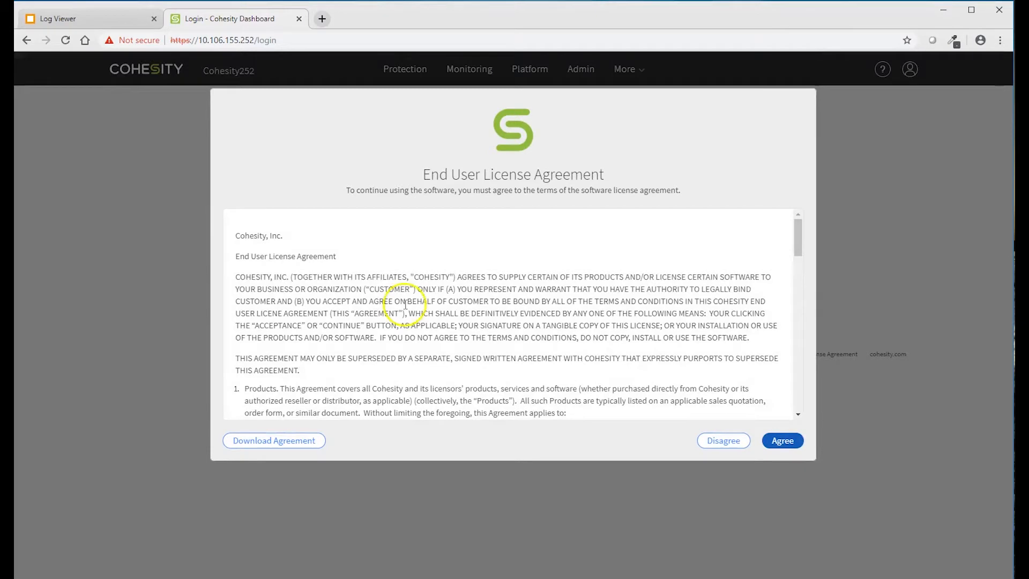
pyautogui.click(781, 441)
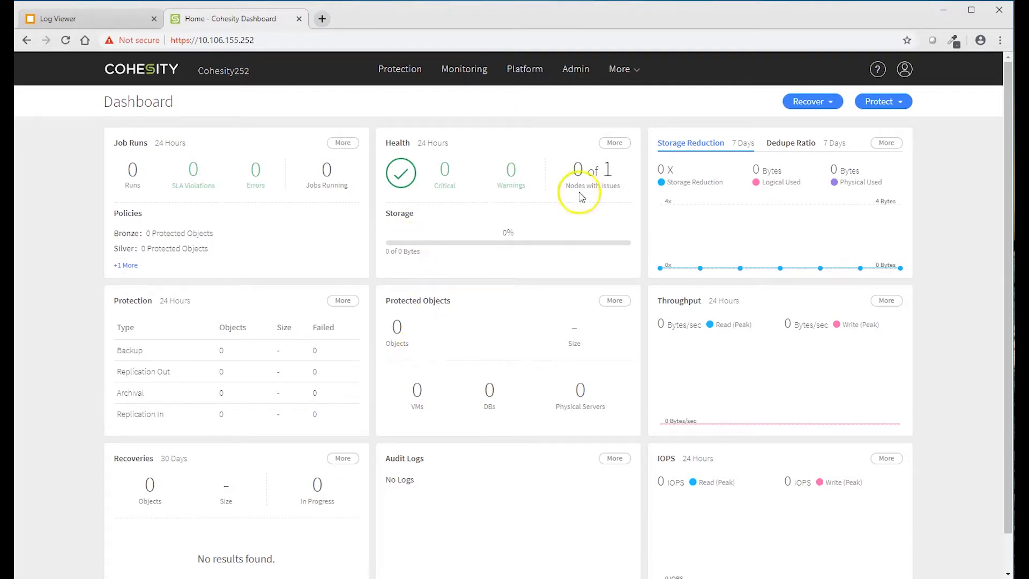
pyautogui.moveTo(527, 71)
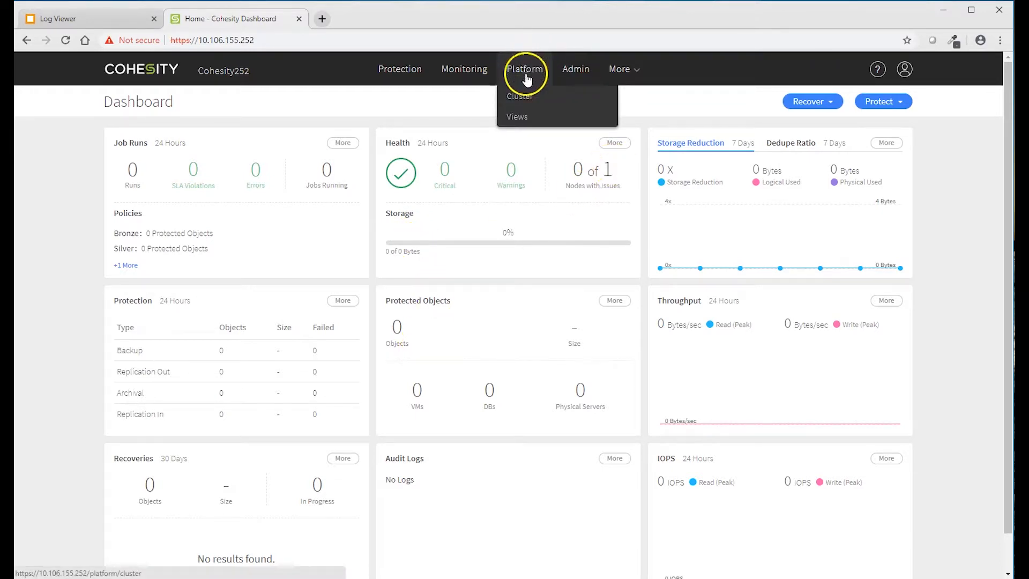
# - Bring up the cluster's Key Management System form for a SafeNet server, port 5696
pyautogui.click(522, 96)
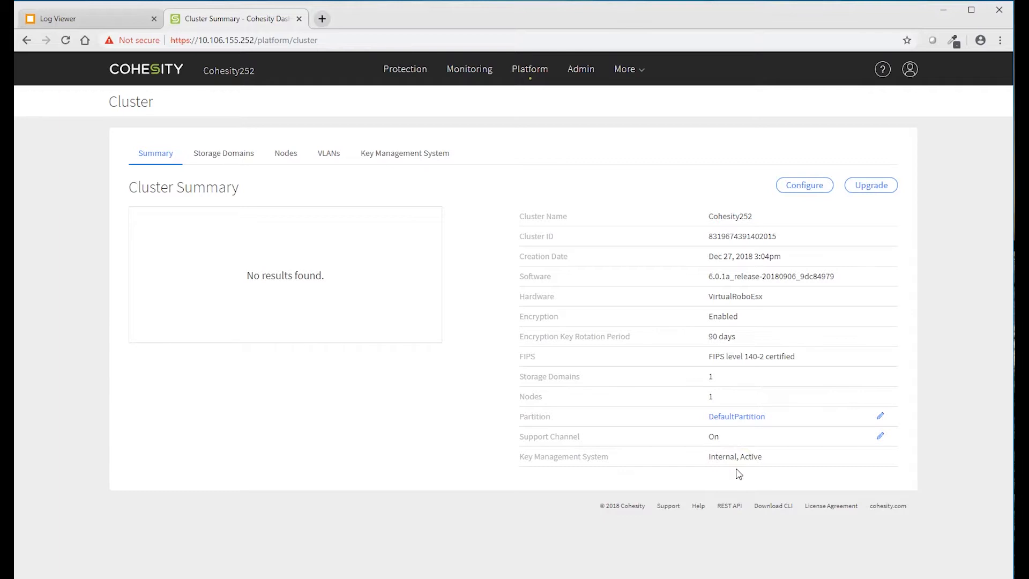
pyautogui.click(392, 159)
pyautogui.click(392, 159)
pyautogui.click(424, 241)
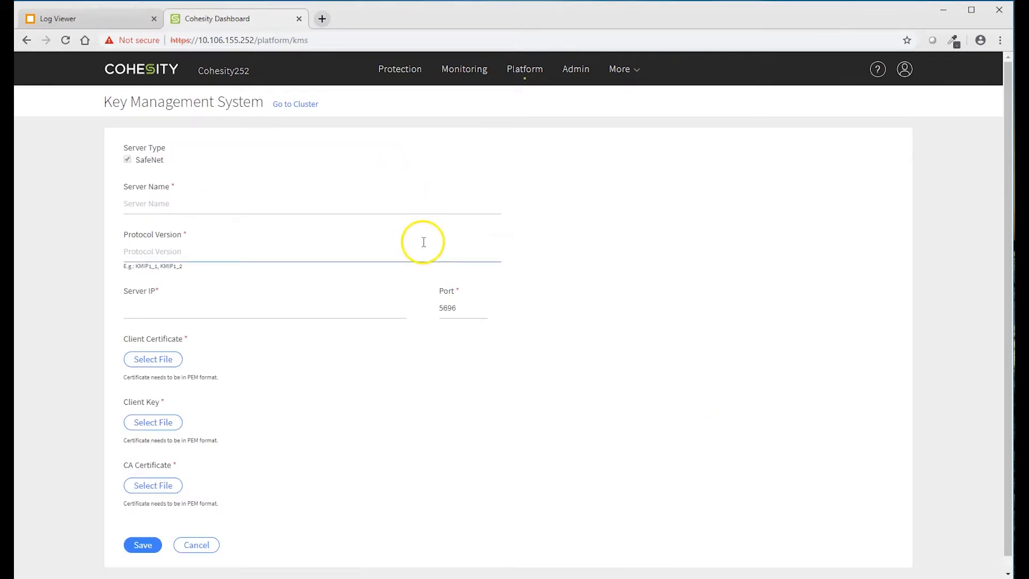
pyautogui.click(161, 166)
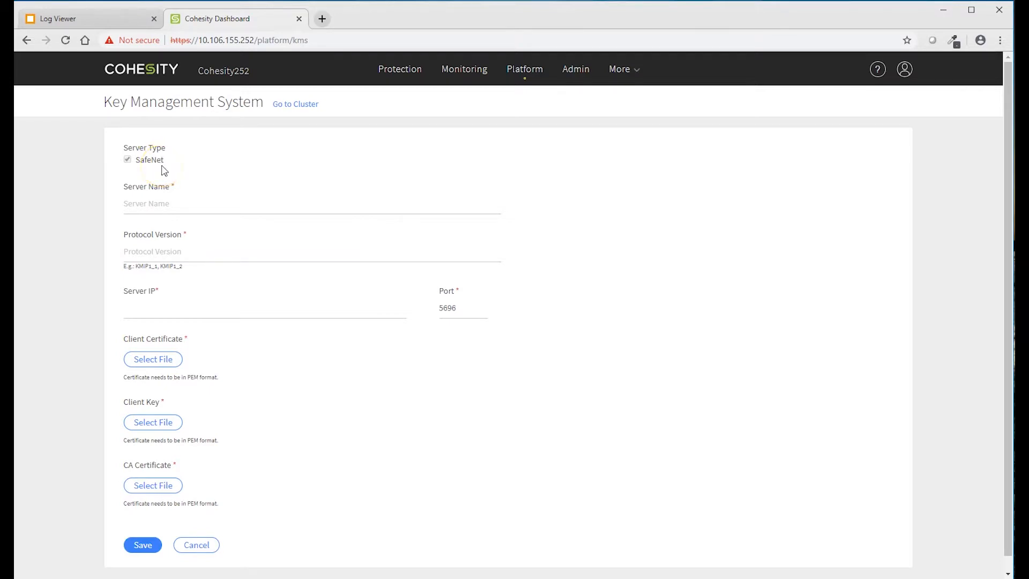
pyautogui.click(149, 205)
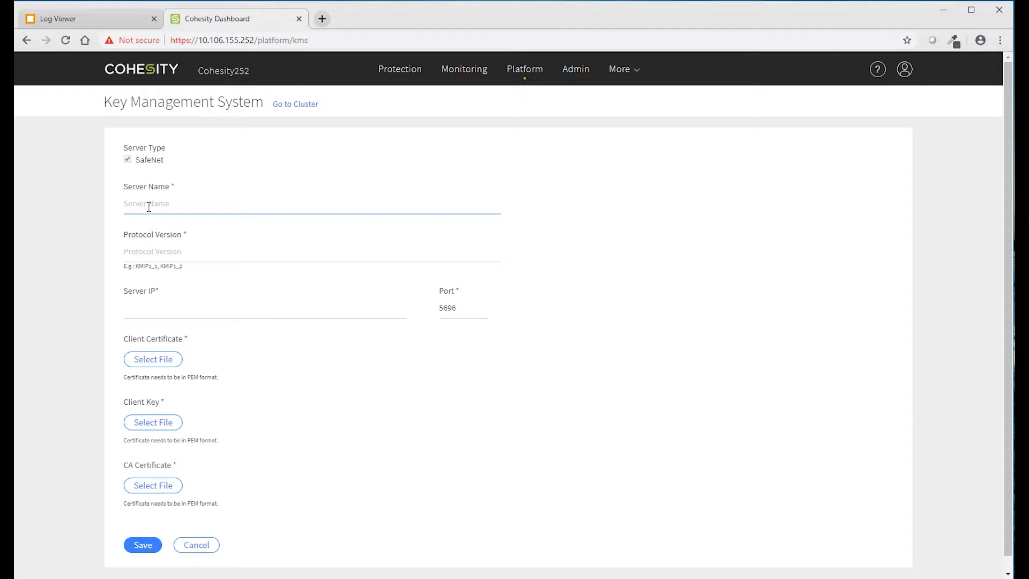
# - Enter server name KeySecurePrimary, protocol version KMIP1_3 and server IP 10.106.155.10
pyautogui.click(149, 206)
pyautogui.click(150, 228)
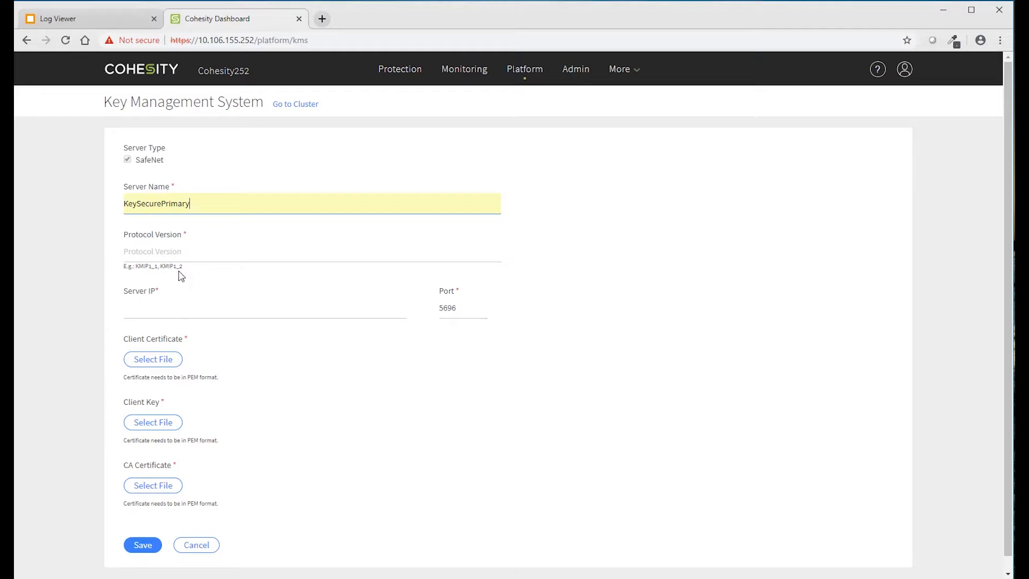
pyautogui.click(130, 252)
pyautogui.click(136, 278)
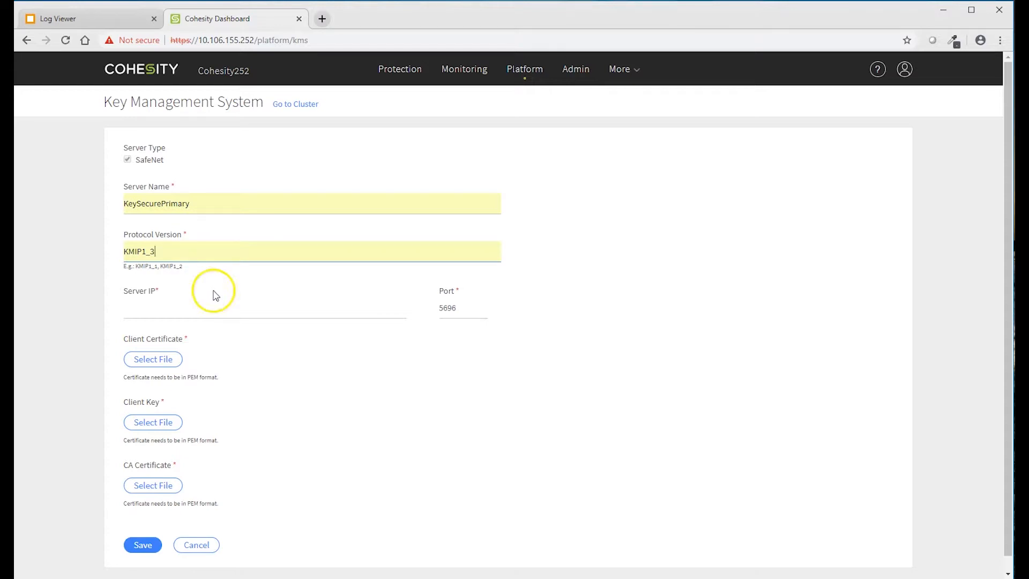
pyautogui.click(198, 303)
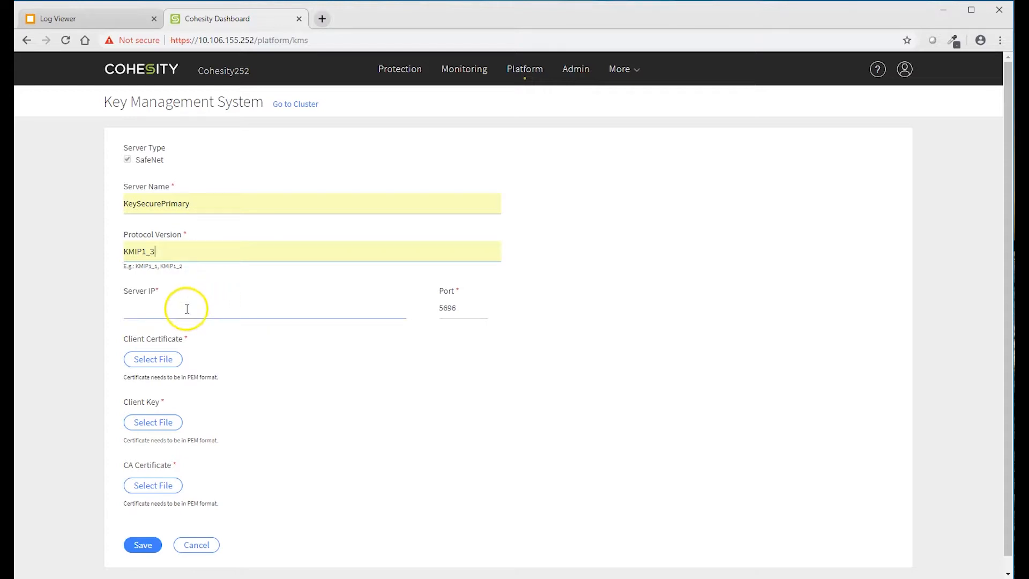
pyautogui.click(153, 309)
pyautogui.click(151, 332)
pyautogui.click(171, 334)
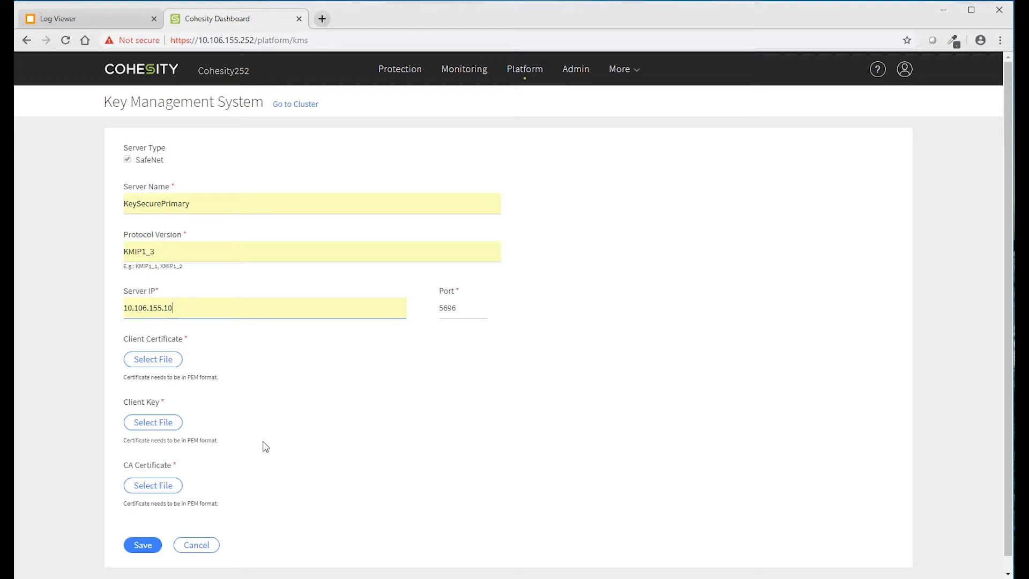
# - Browse to the cohesity certificate folder for the client certificate file
pyautogui.click(233, 450)
pyautogui.click(233, 443)
pyautogui.click(143, 358)
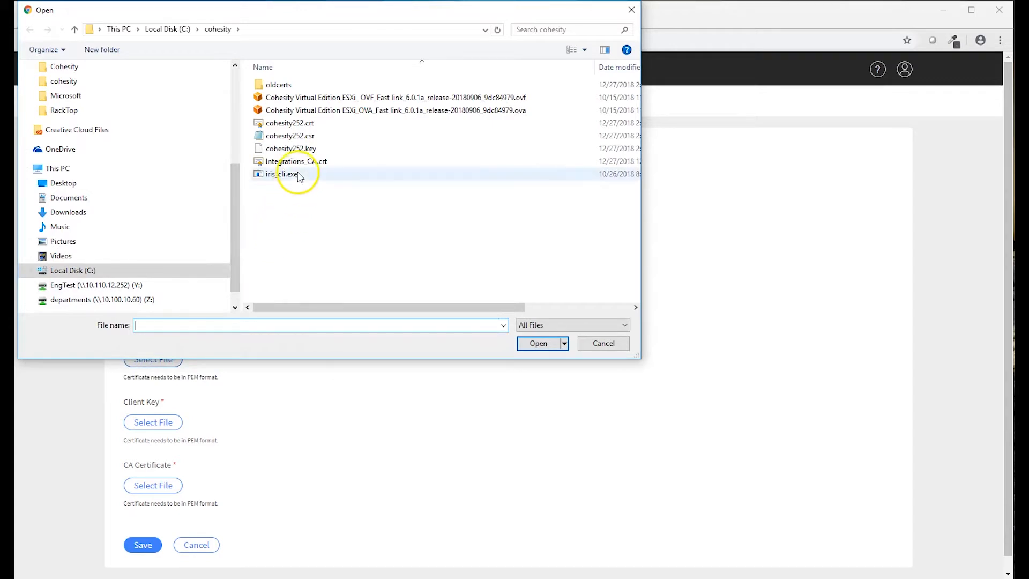
# - Attach cohesity252.crt, cohesity252.key and Integrations_CA.crt from C:\cohesity as client certificate, key and CA certificate
pyautogui.click(300, 124)
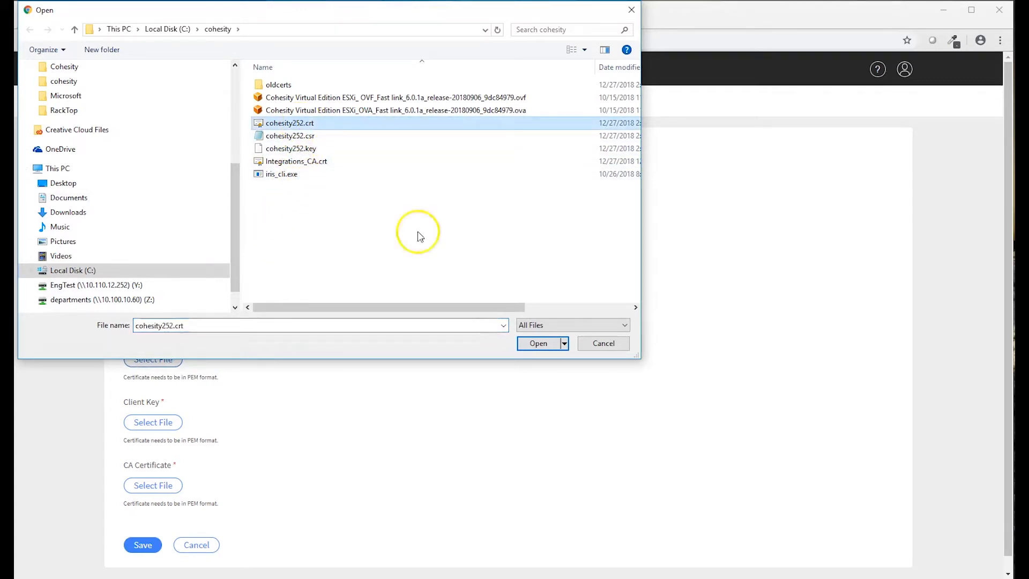
pyautogui.click(538, 344)
pyautogui.click(158, 424)
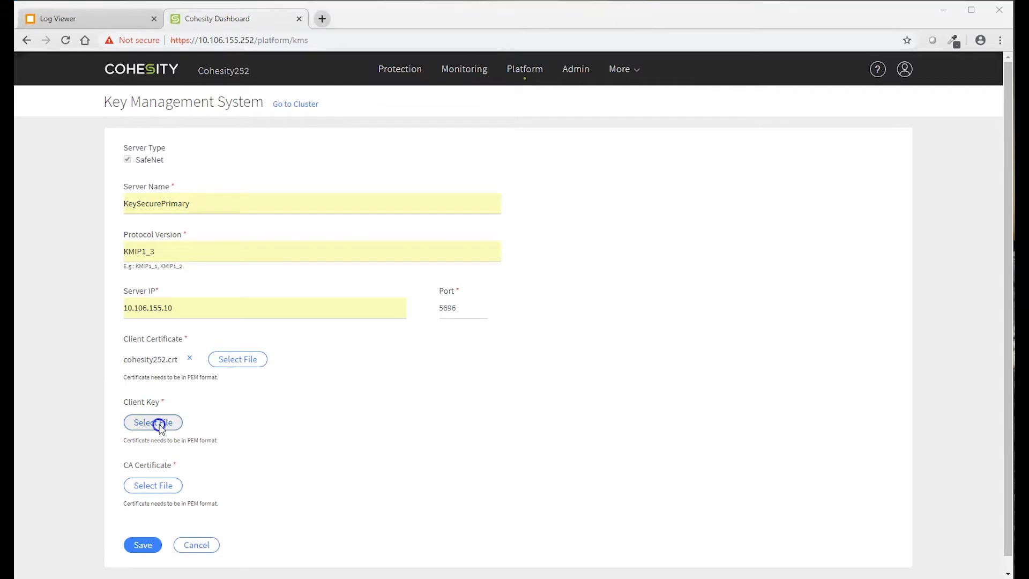
pyautogui.click(351, 150)
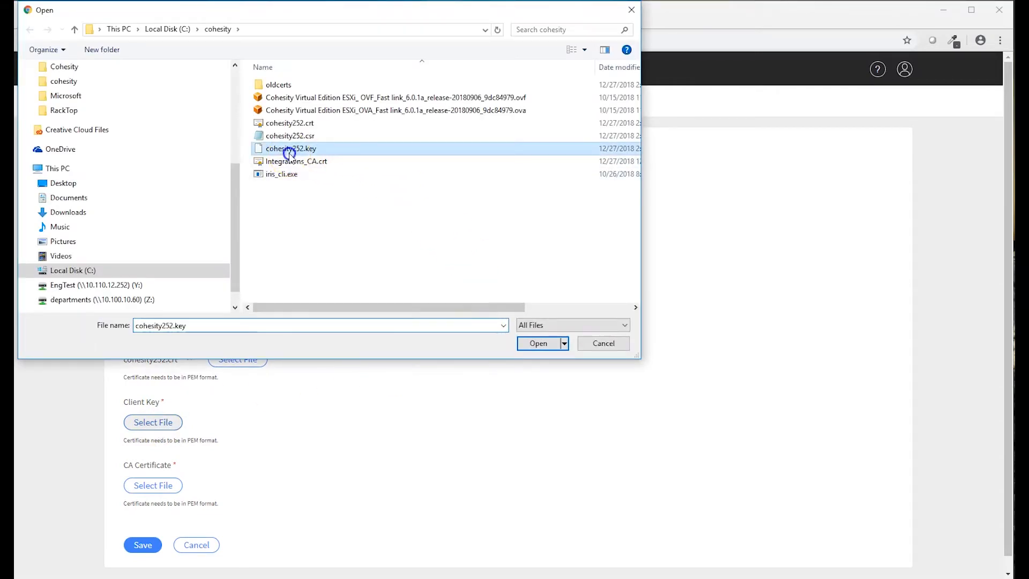
pyautogui.click(534, 347)
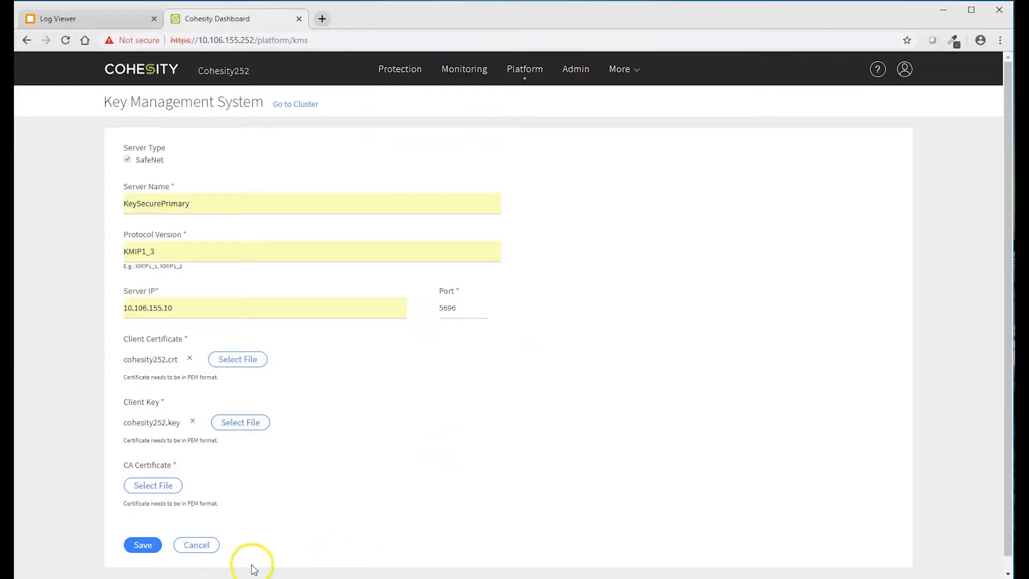
pyautogui.click(159, 487)
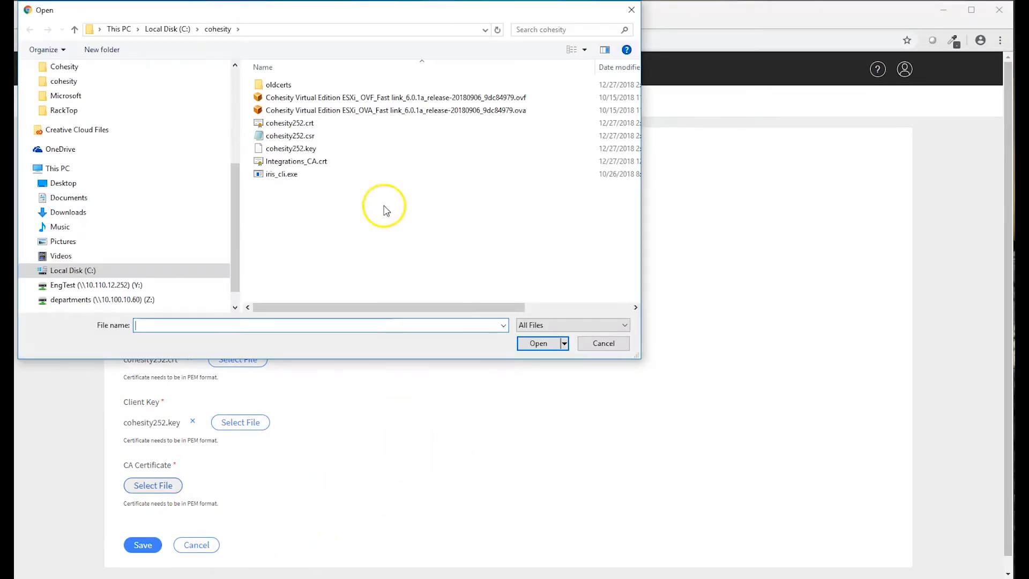
pyautogui.click(311, 164)
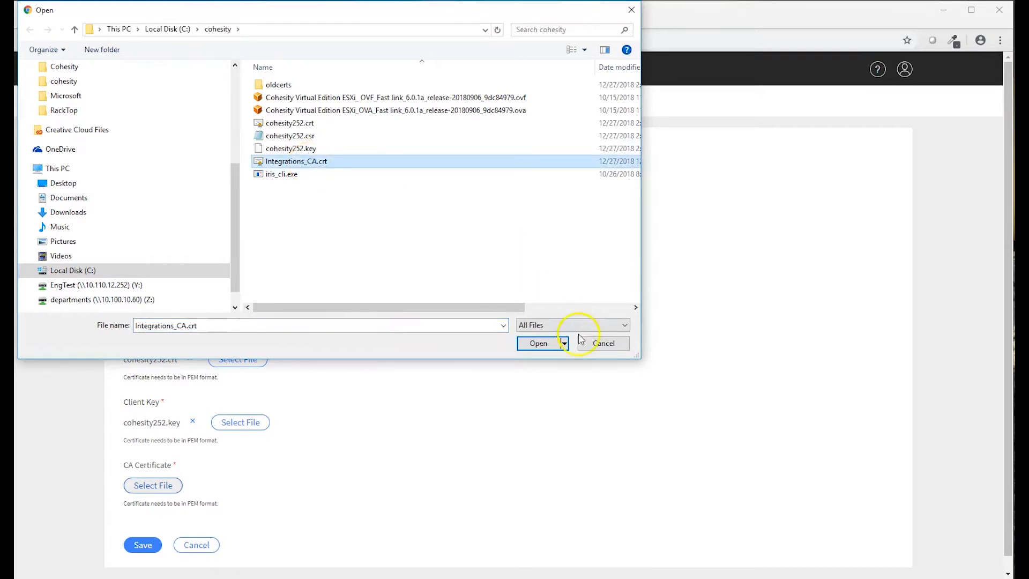
pyautogui.click(542, 342)
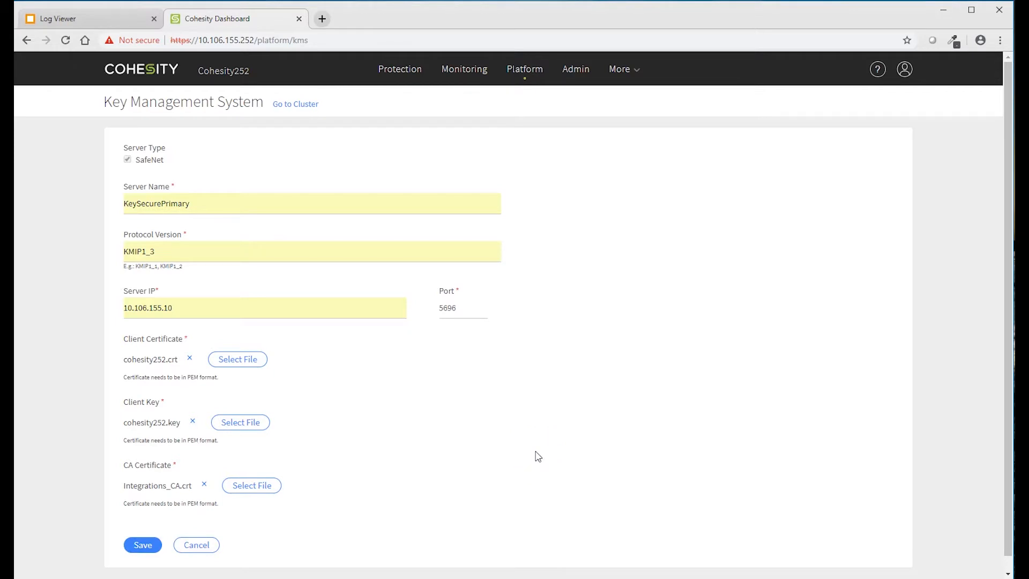
# - Save the KeySecurePrimary KMS settings so Cluster Summary shows the Key Management System Connected
pyautogui.click(509, 468)
pyautogui.click(142, 545)
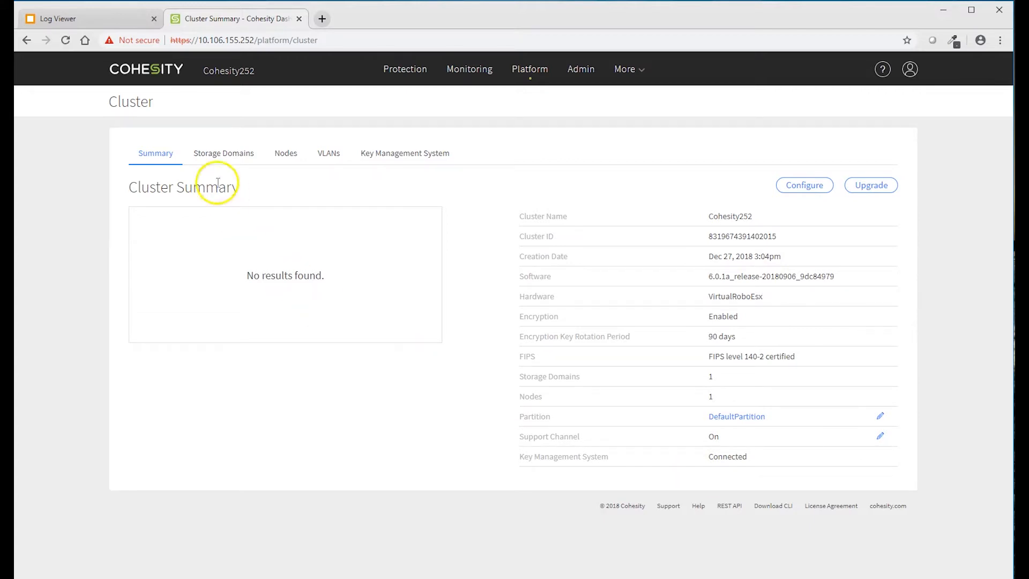
# - Reload the KeySecure Activity log to show cohesity252's KMIP KeyGen and KeyExport requests
pyautogui.click(85, 21)
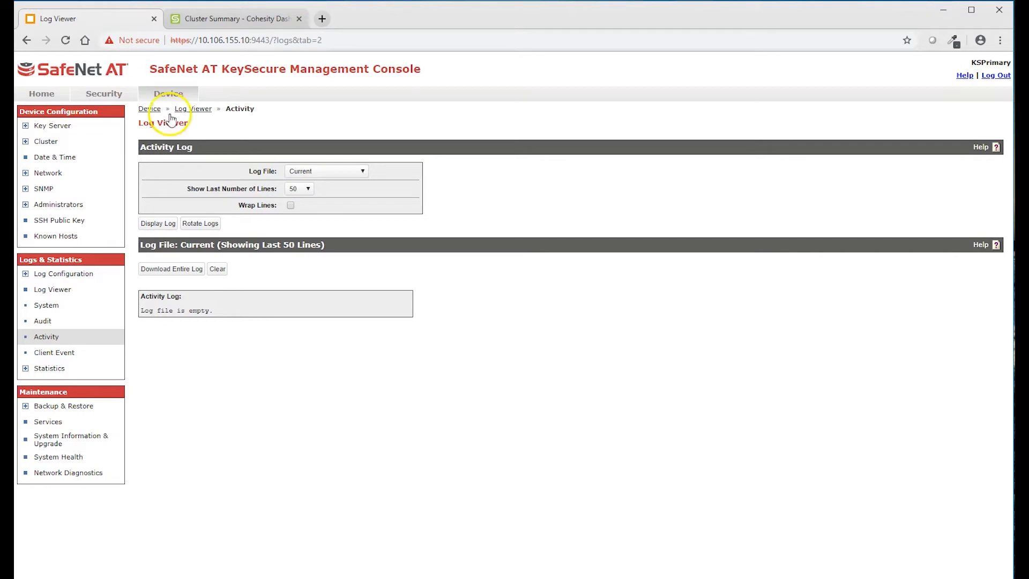
pyautogui.click(68, 42)
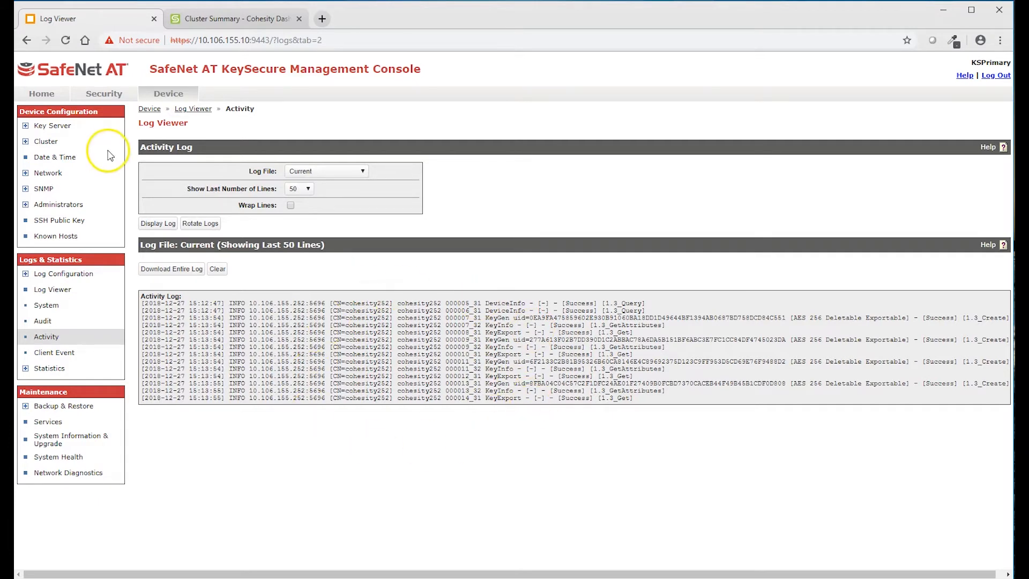
# - Check the Statistics page for 10.106.155.252 under License Usage, then view the key server configuration
pyautogui.click(49, 368)
pyautogui.scroll(-1, 294, 310)
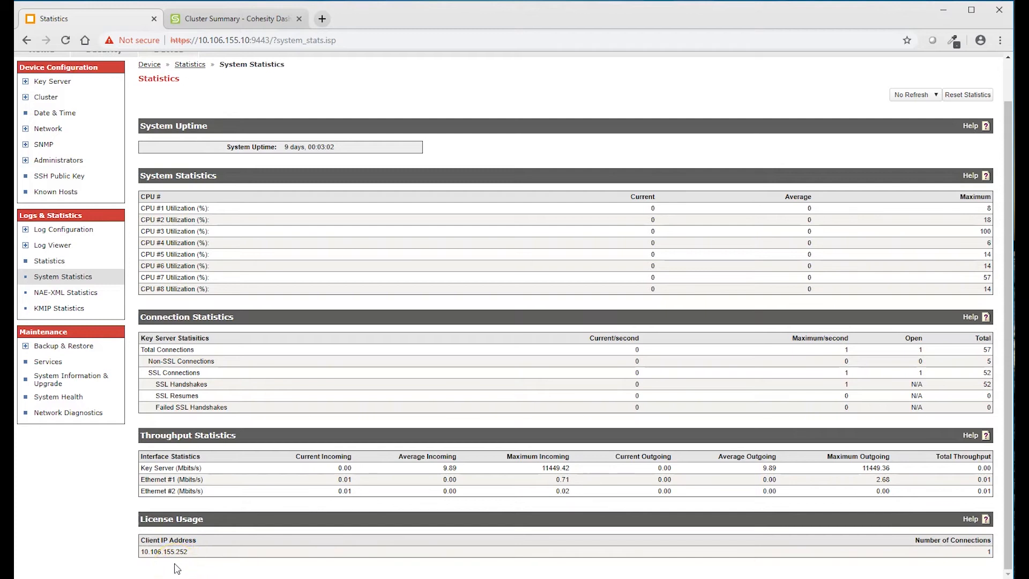
pyautogui.scroll(1, 172, 214)
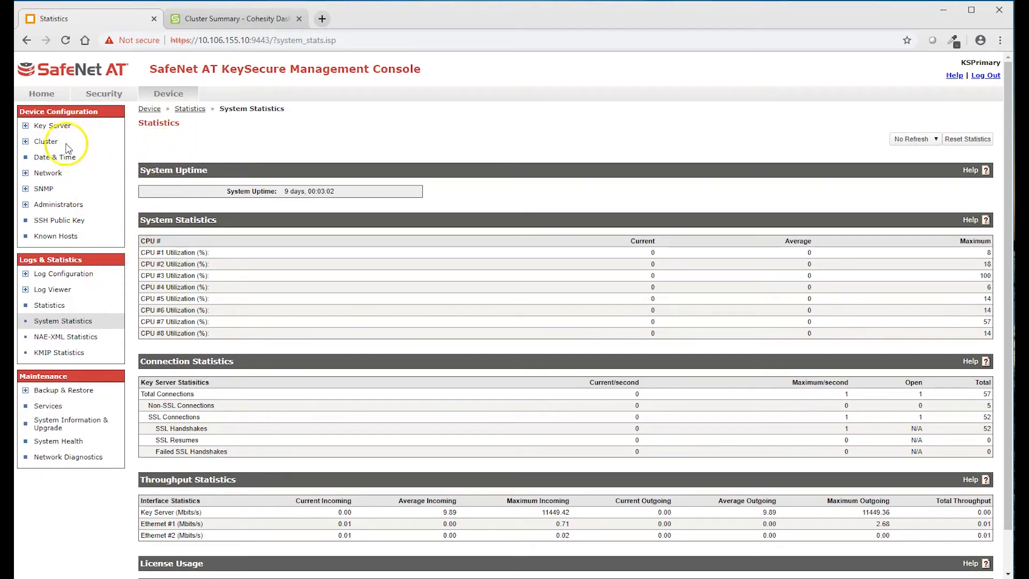
pyautogui.click(59, 125)
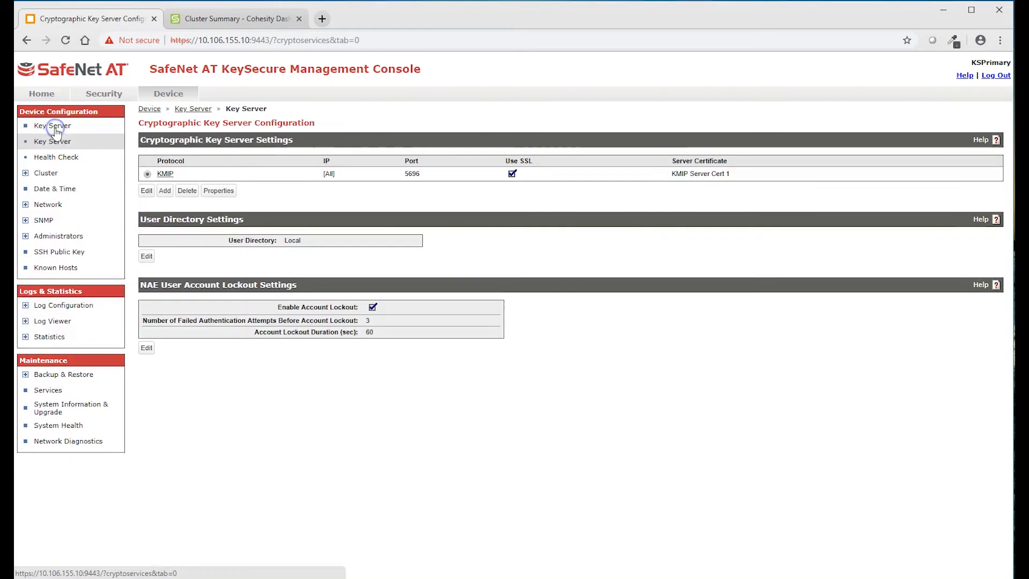
# - Inspect the KMIP key server properties, then go back to the Cohesity Cluster Summary
pyautogui.click(218, 191)
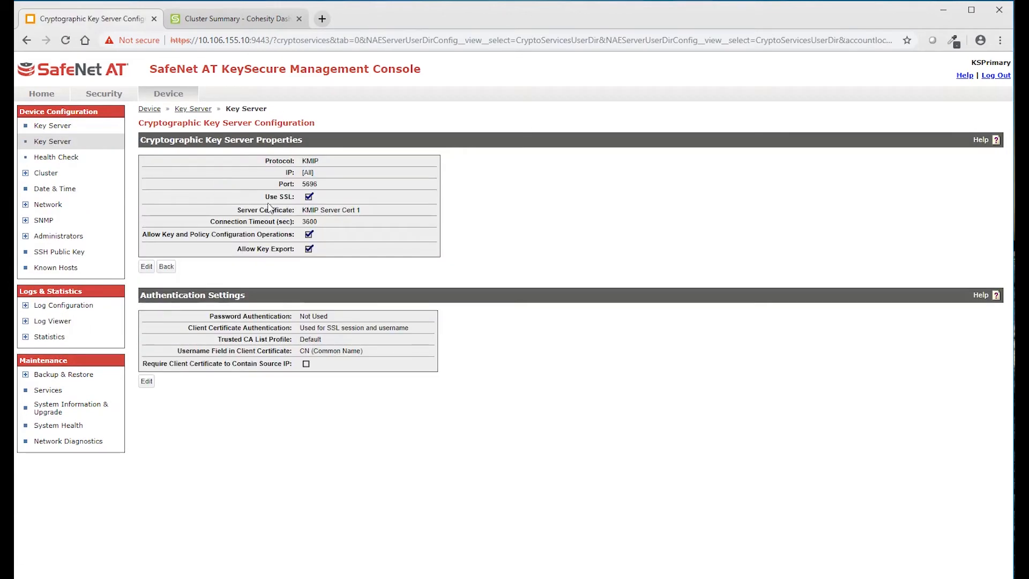
pyautogui.click(317, 223)
pyautogui.click(310, 221)
pyautogui.click(217, 19)
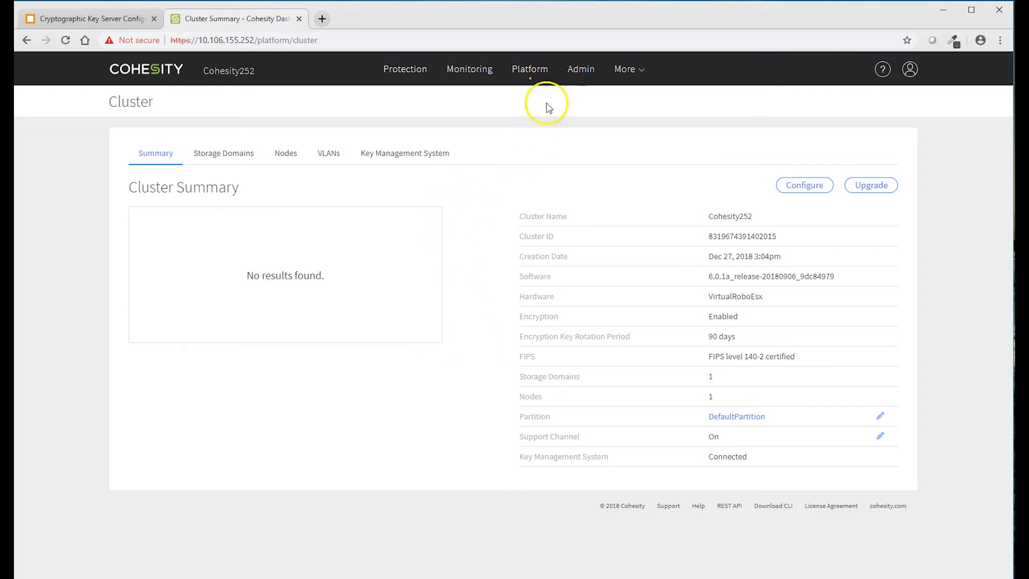
# - Add a new encrypted storage domain named Domain1 from the cluster's storage domains list
pyautogui.moveTo(528, 73)
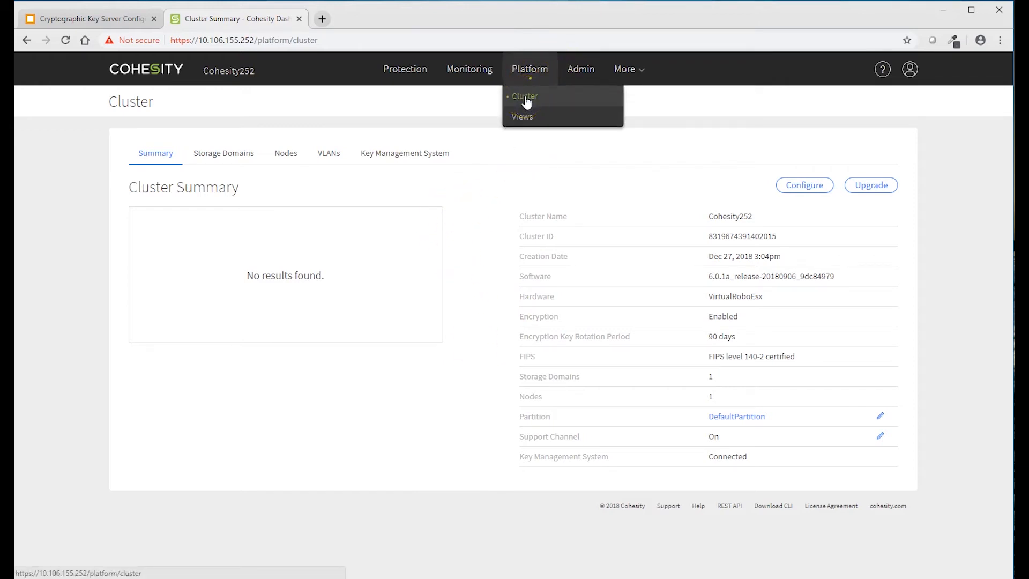
pyautogui.click(525, 101)
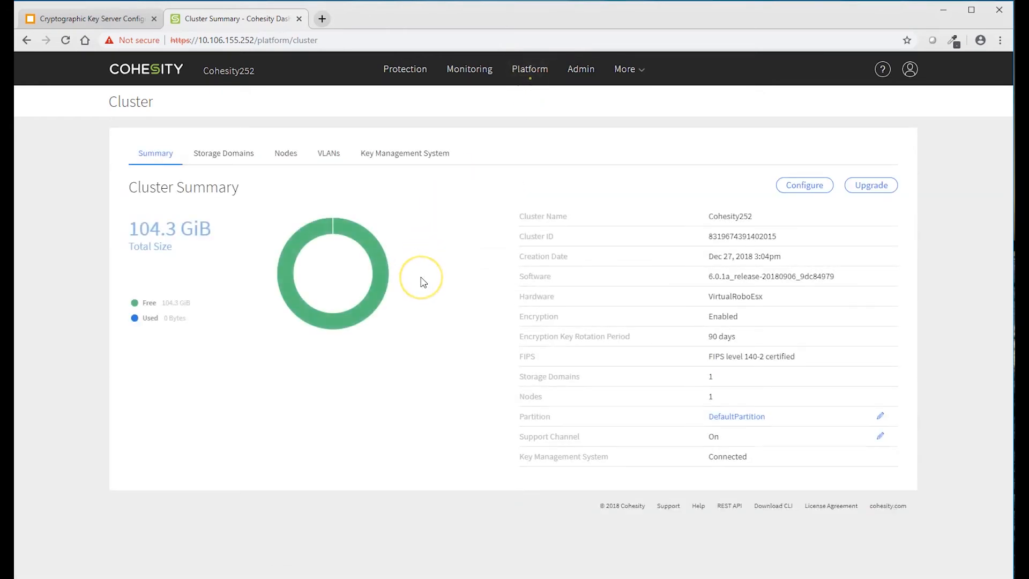
pyautogui.click(219, 152)
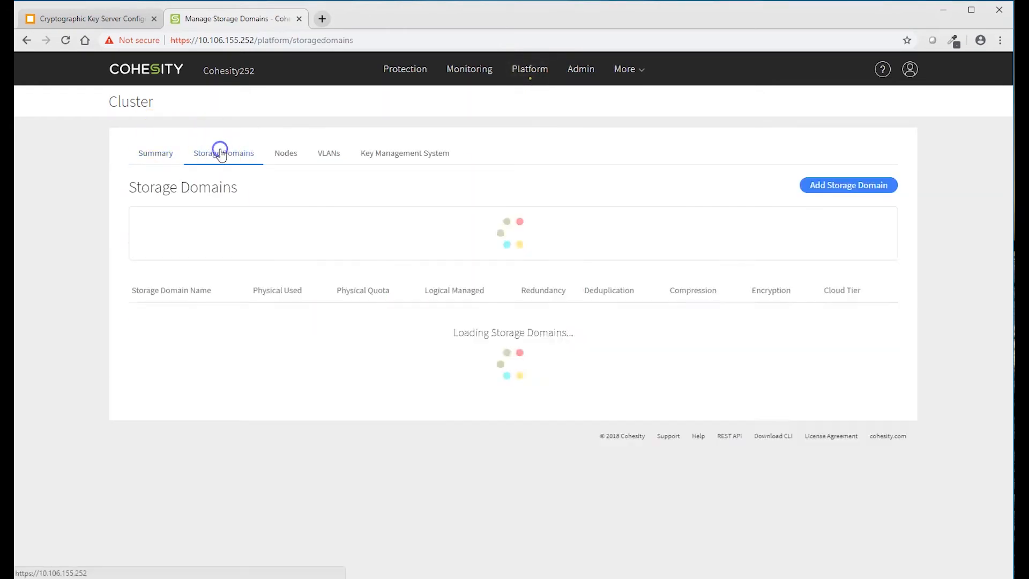
pyautogui.click(836, 183)
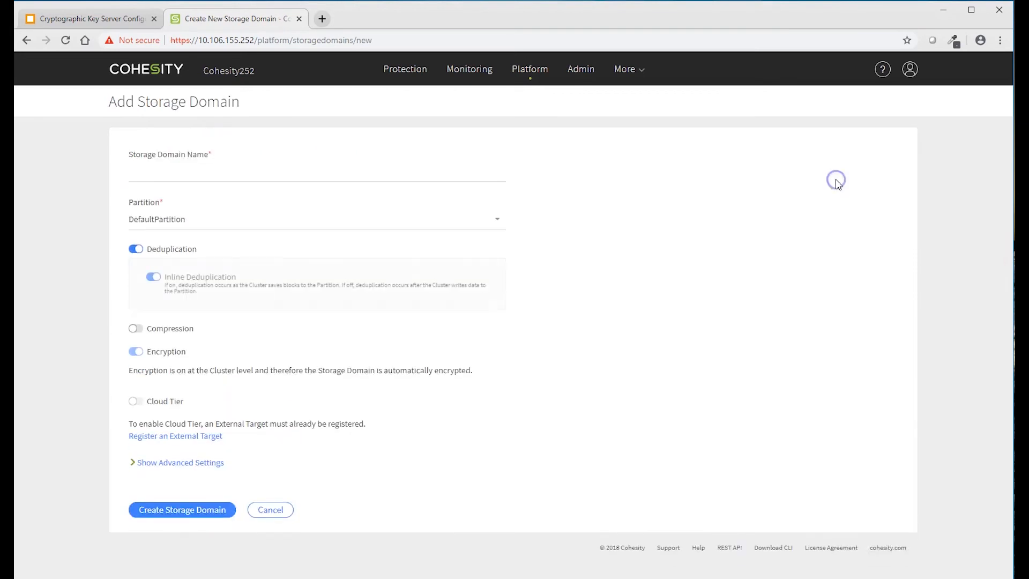
pyautogui.click(156, 171)
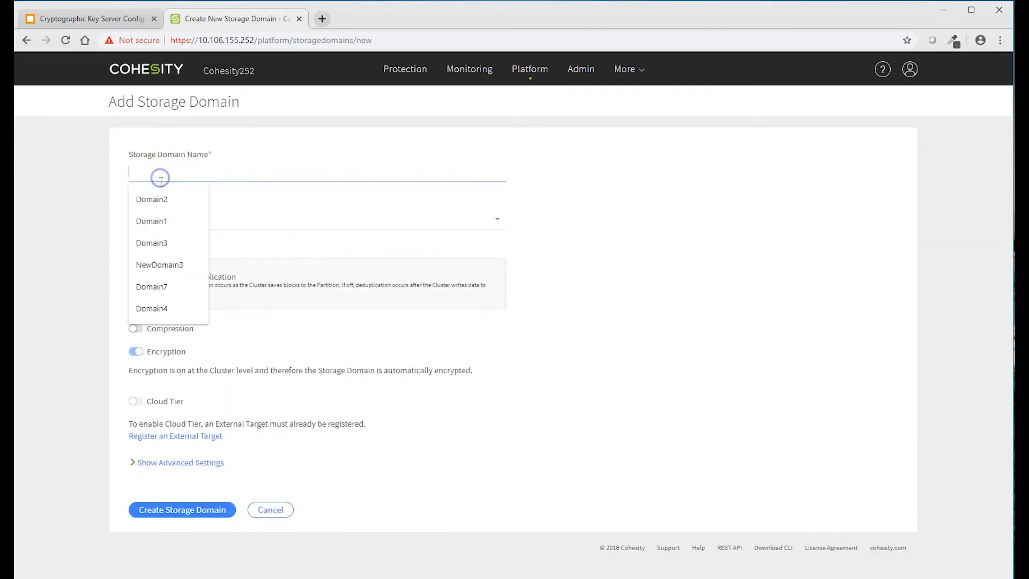
pyautogui.click(158, 220)
pyautogui.click(189, 511)
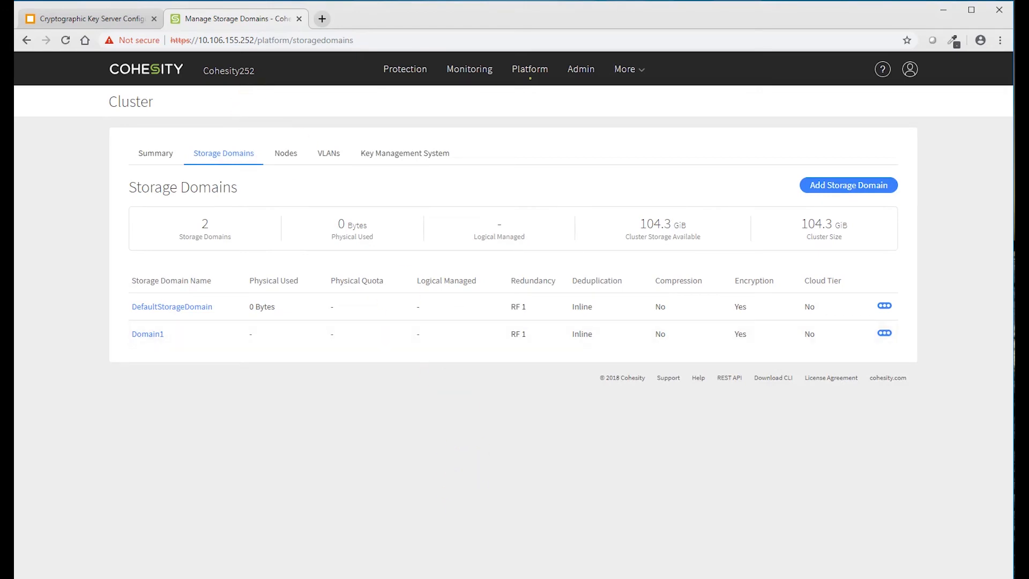
pyautogui.click(74, 20)
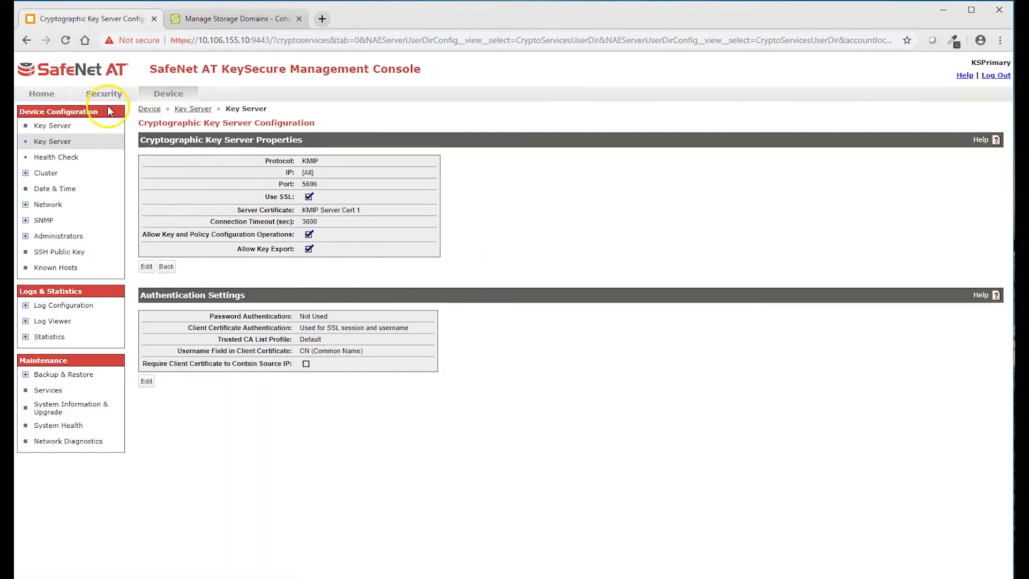
# - Review the Activity log for the cluster's key requests, then open Maintenance > Services
pyautogui.click(109, 102)
pyautogui.click(165, 96)
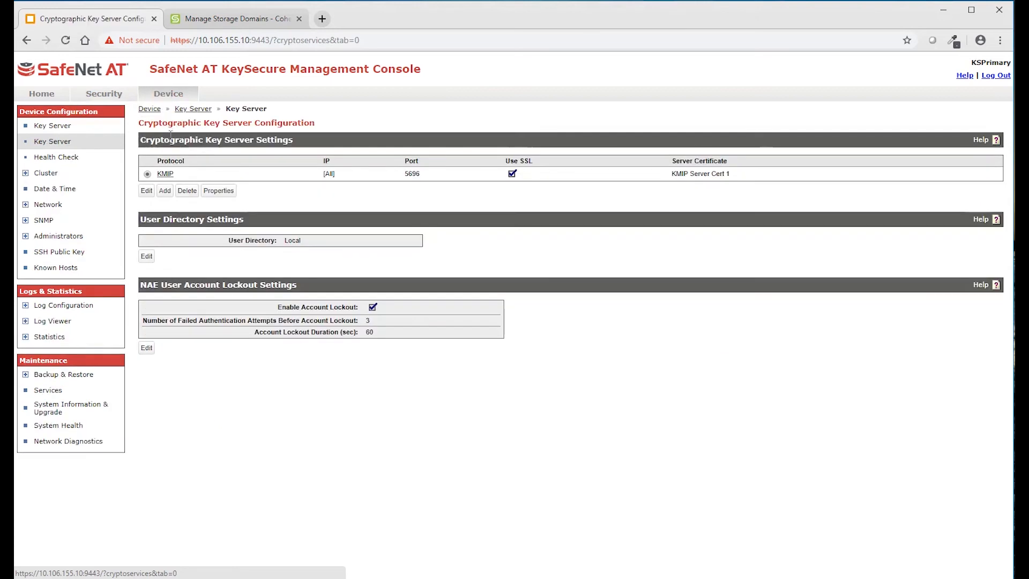
pyautogui.click(51, 321)
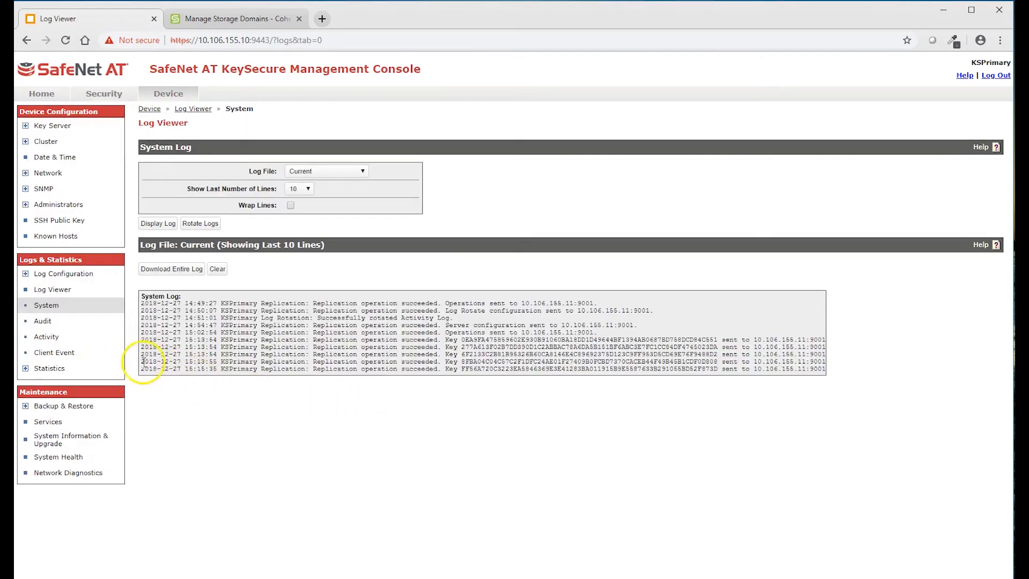
pyautogui.click(46, 337)
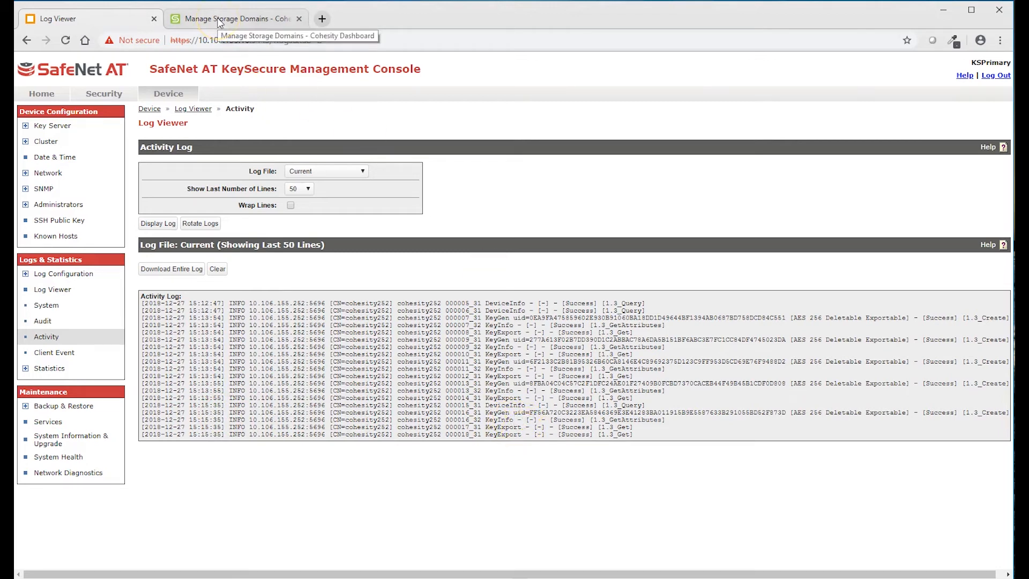
pyautogui.click(172, 99)
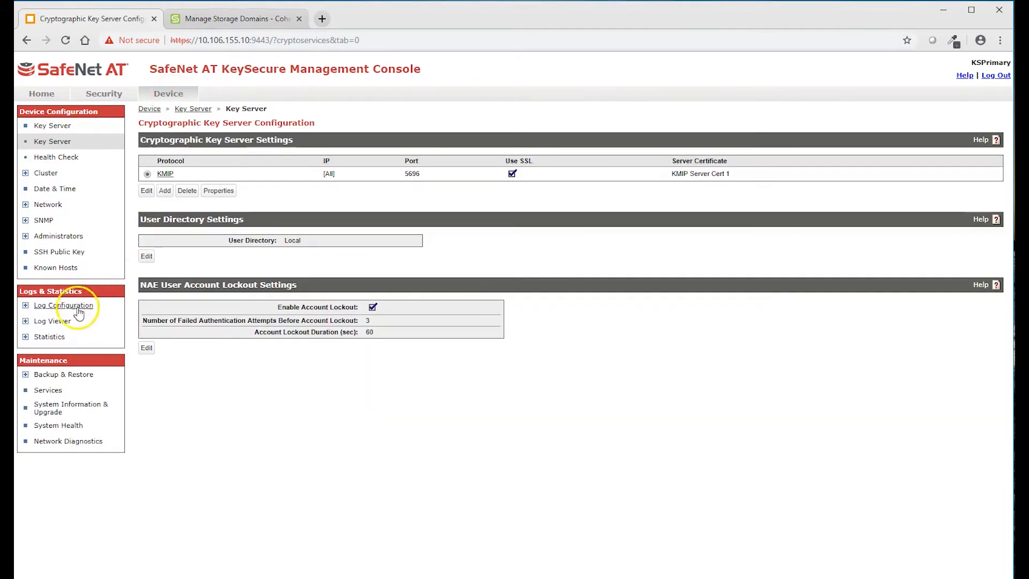
pyautogui.click(49, 390)
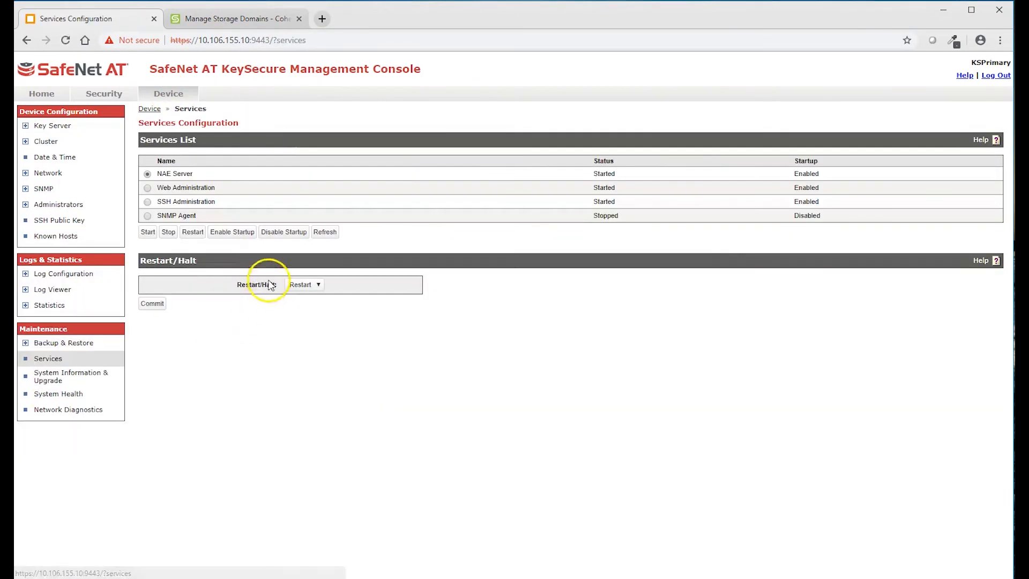
# - Restart the NAE Server service, check system statistics, then return to Cohesity's Storage Domains list
pyautogui.click(192, 233)
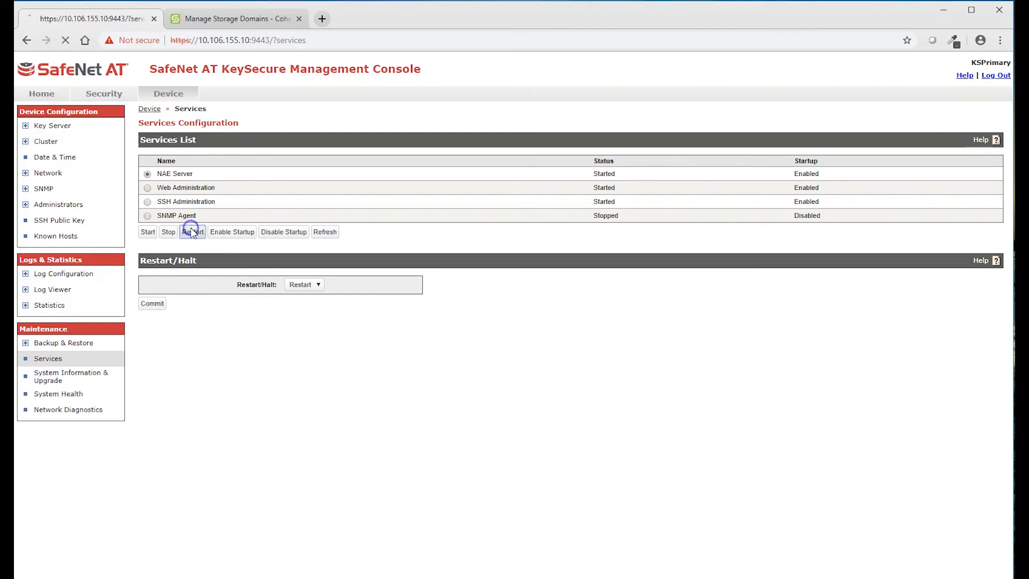
pyautogui.click(154, 221)
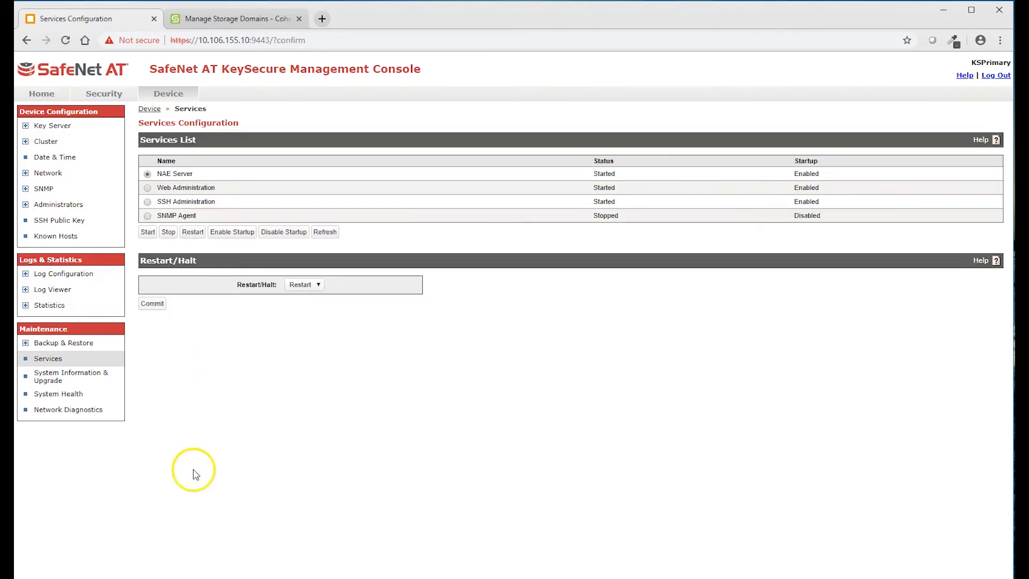
pyautogui.click(49, 304)
pyautogui.scroll(-2, 268, 475)
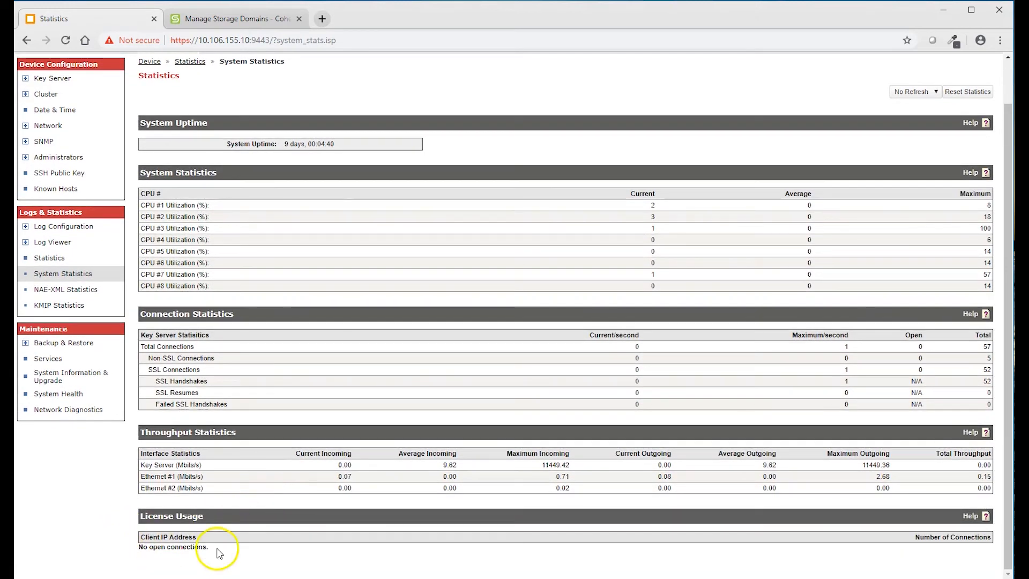
pyautogui.click(237, 18)
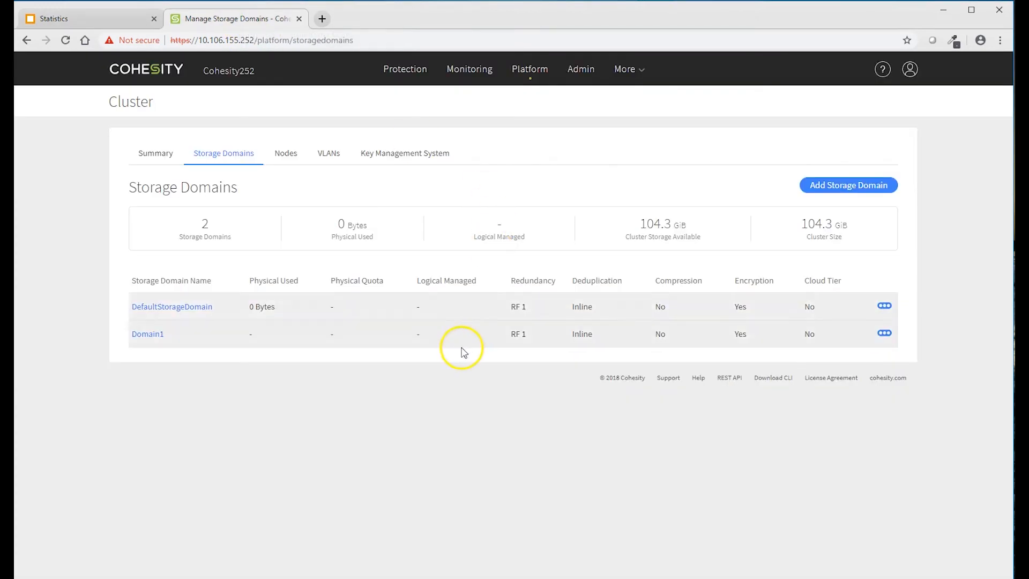
# - Add a new storage domain named Domain2 and attempt to create it
pyautogui.click(854, 187)
pyautogui.click(172, 174)
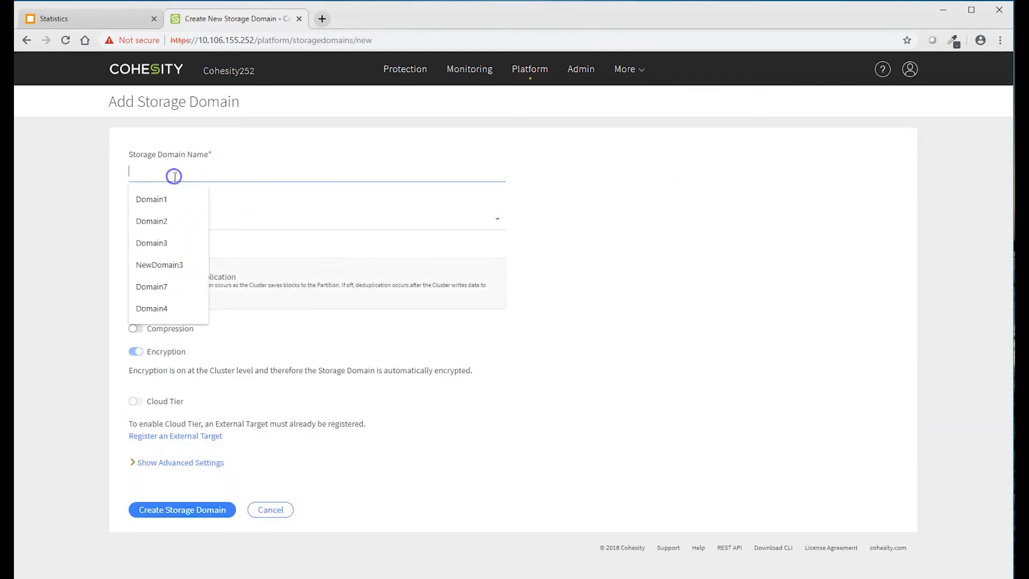
pyautogui.click(165, 223)
pyautogui.click(151, 508)
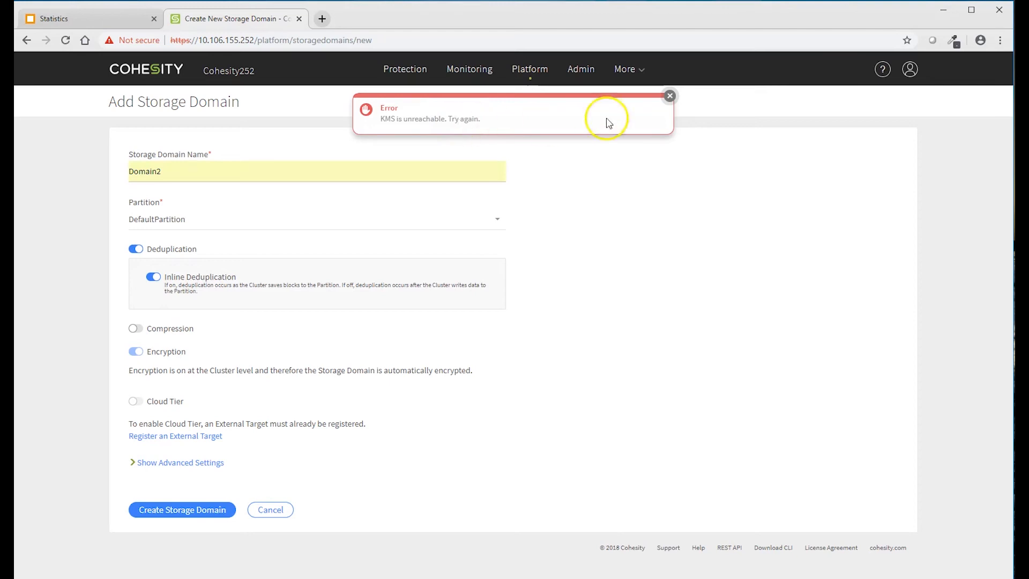
# - Dismiss the KMS-unreachable error, create Domain2 again, and go back to KeySecure's statistics page
pyautogui.click(670, 96)
pyautogui.click(145, 512)
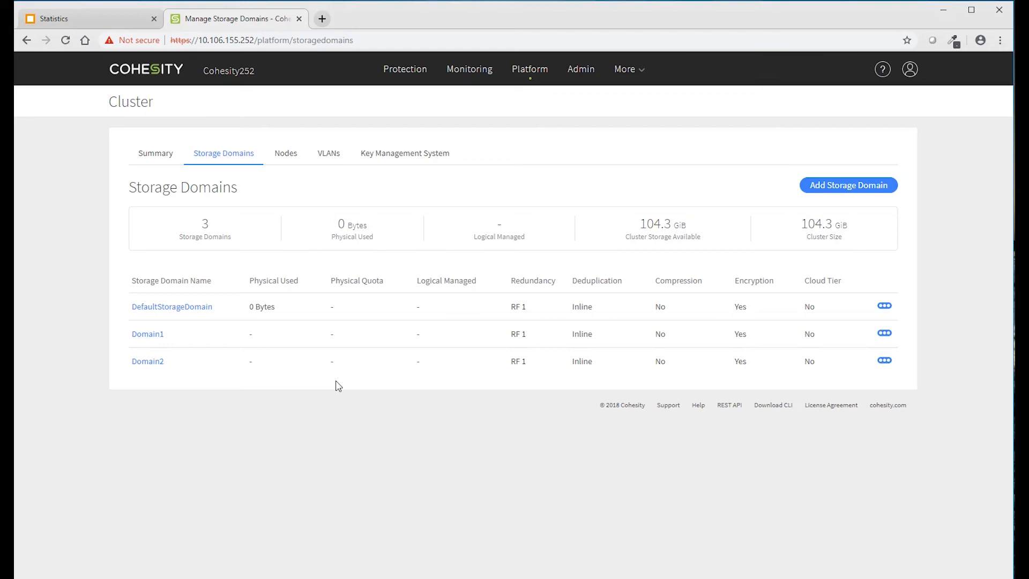
pyautogui.click(328, 394)
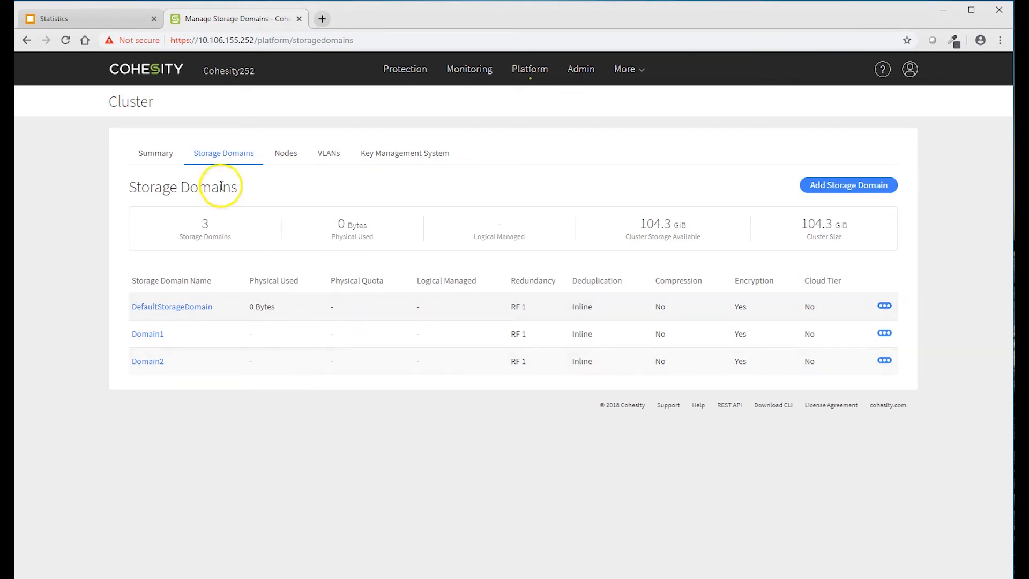
pyautogui.click(51, 18)
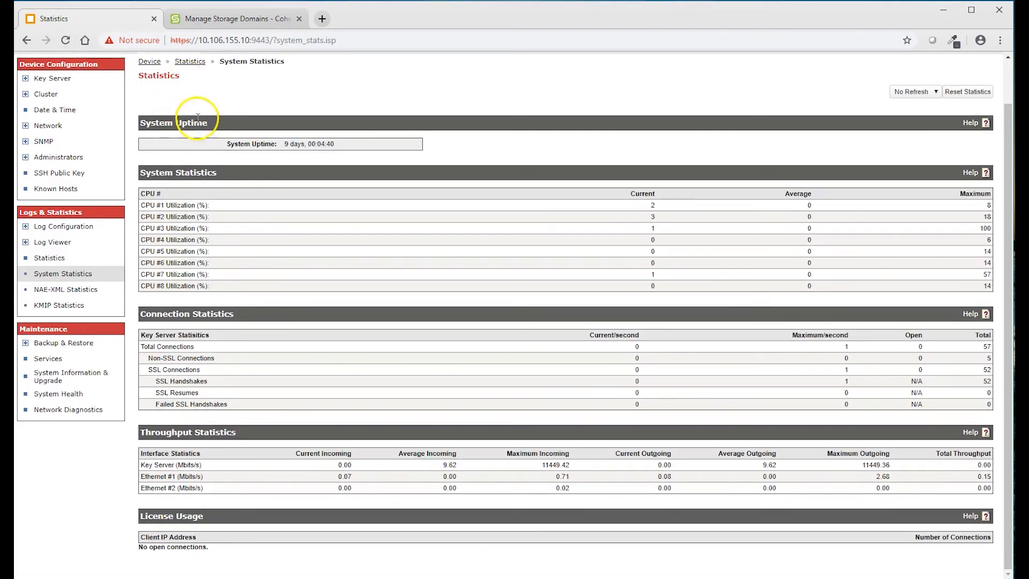
# - Check the KMIP server properties (port 5696, SSL, KMIP Server Cert 1, 3600 s timeout), then open the key list
pyautogui.scroll(1, 210, 114)
pyautogui.click(166, 93)
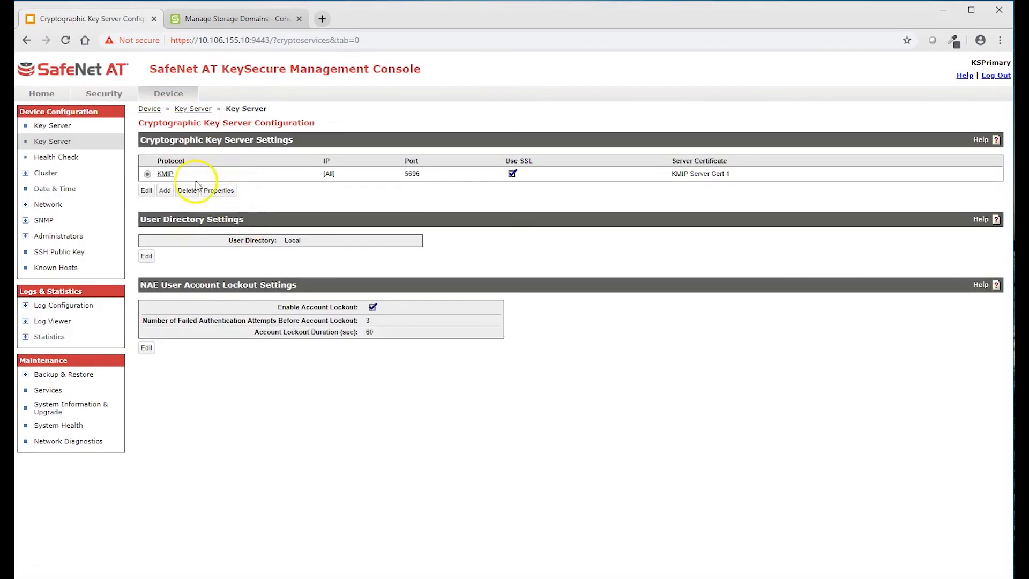
pyautogui.click(219, 191)
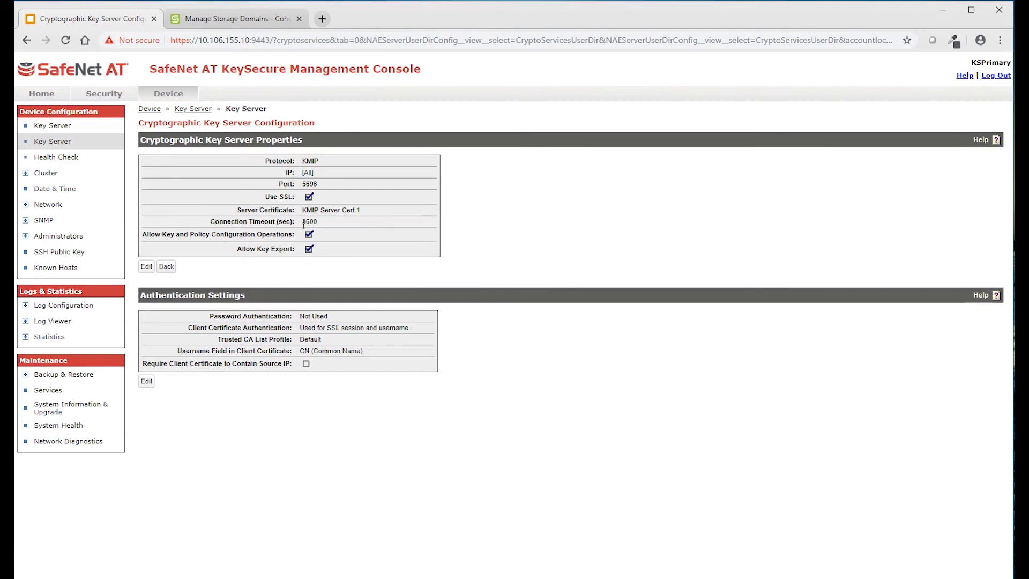
pyautogui.click(91, 96)
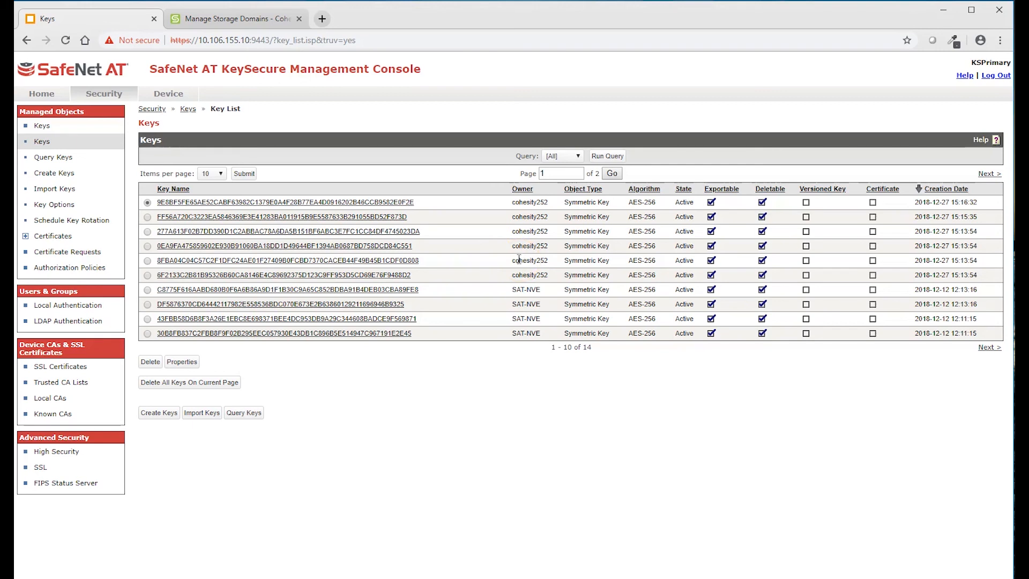
pyautogui.click(271, 202)
pyautogui.click(699, 145)
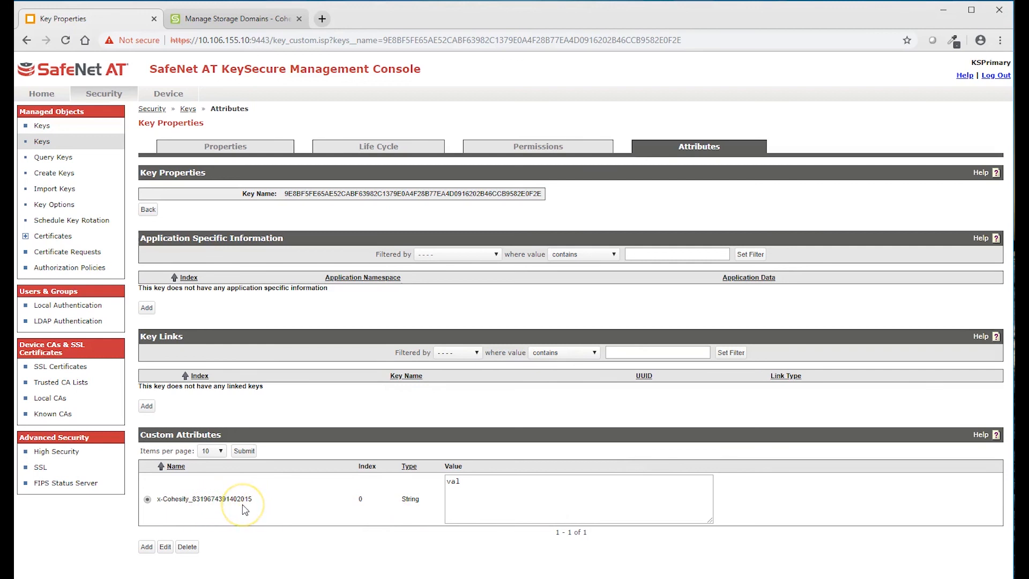
pyautogui.click(212, 18)
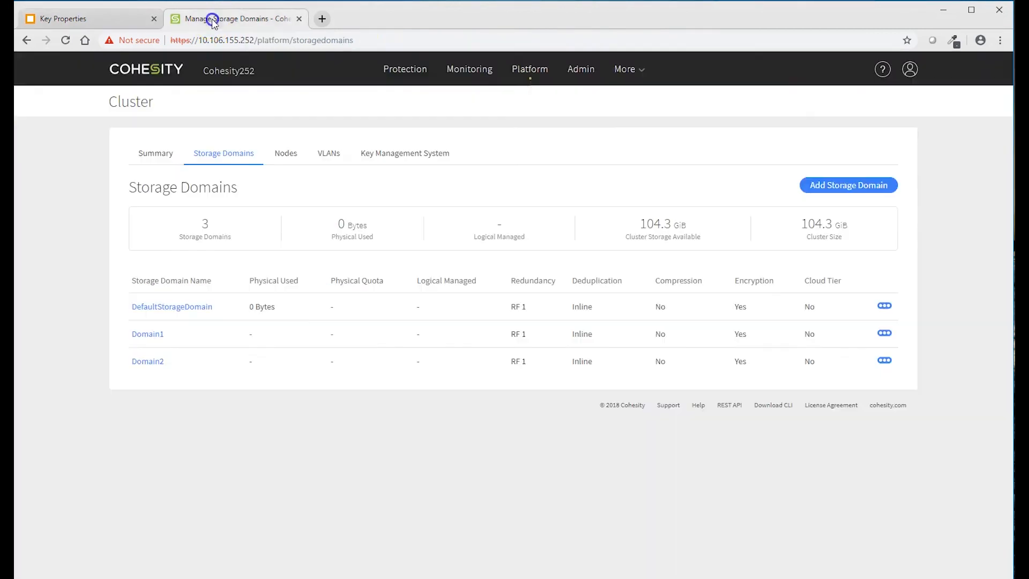
pyautogui.moveTo(523, 70)
pyautogui.click(522, 96)
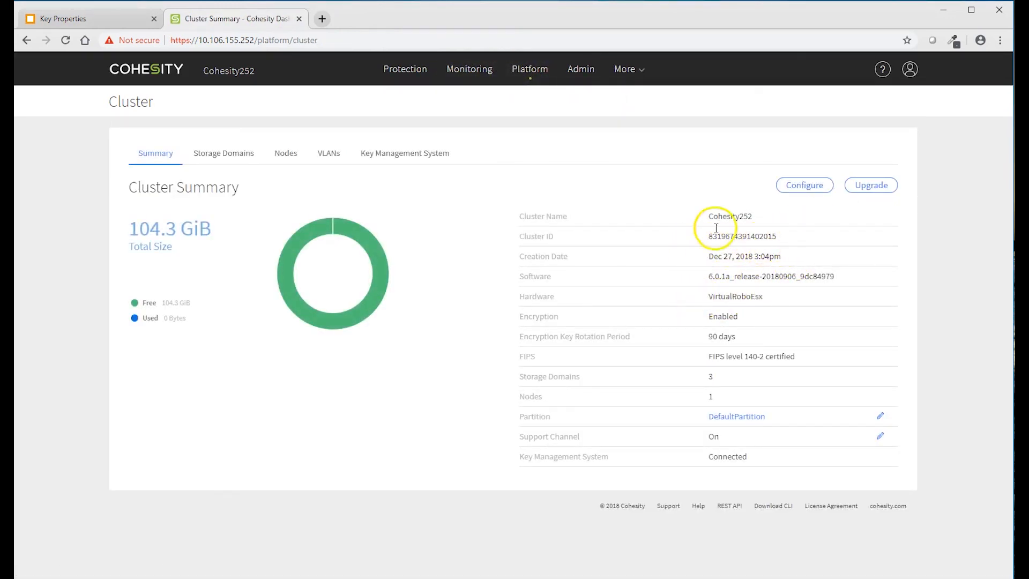
pyautogui.click(98, 26)
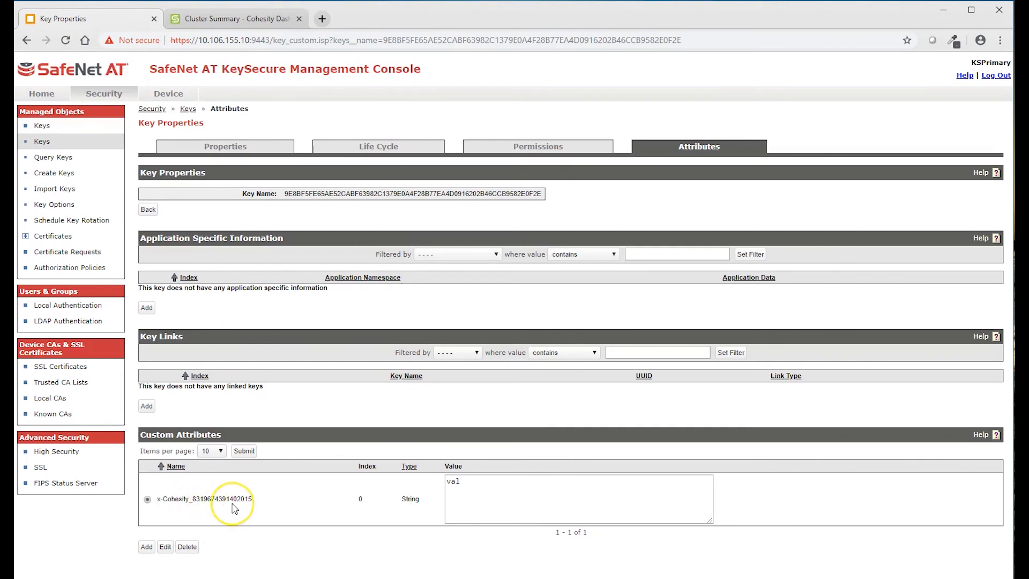